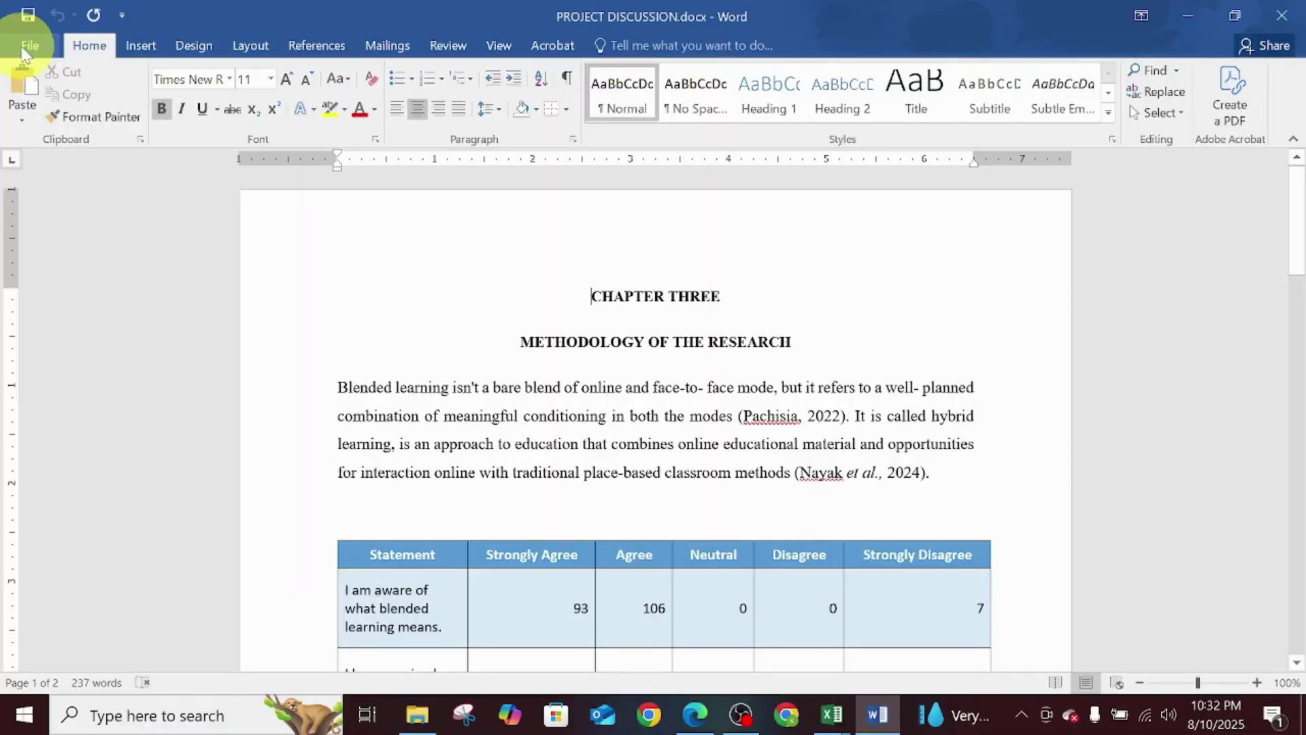
Save the report to Downloads as the PDF 'uyyiuoPROJECT DISCUSSION.pdf'
{"action": "left_click", "coordinate": [29, 45]}
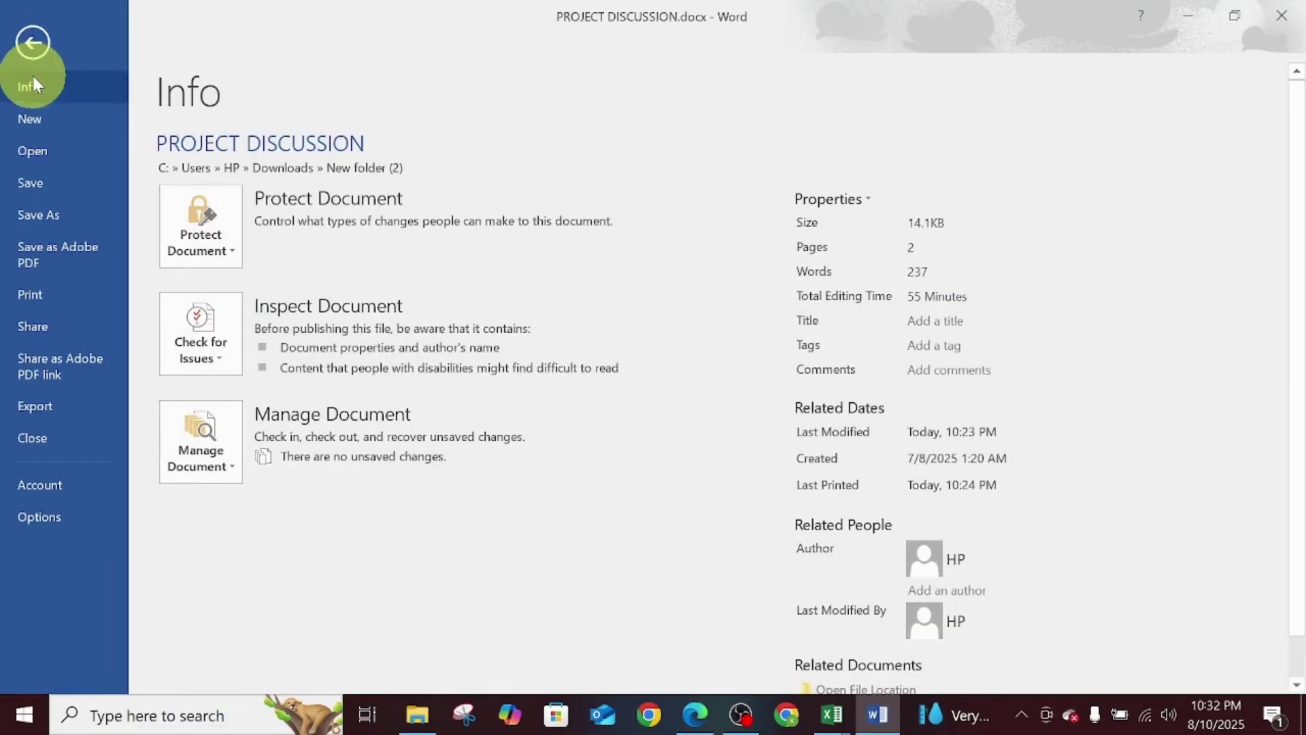
{"action": "left_click", "coordinate": [67, 216]}
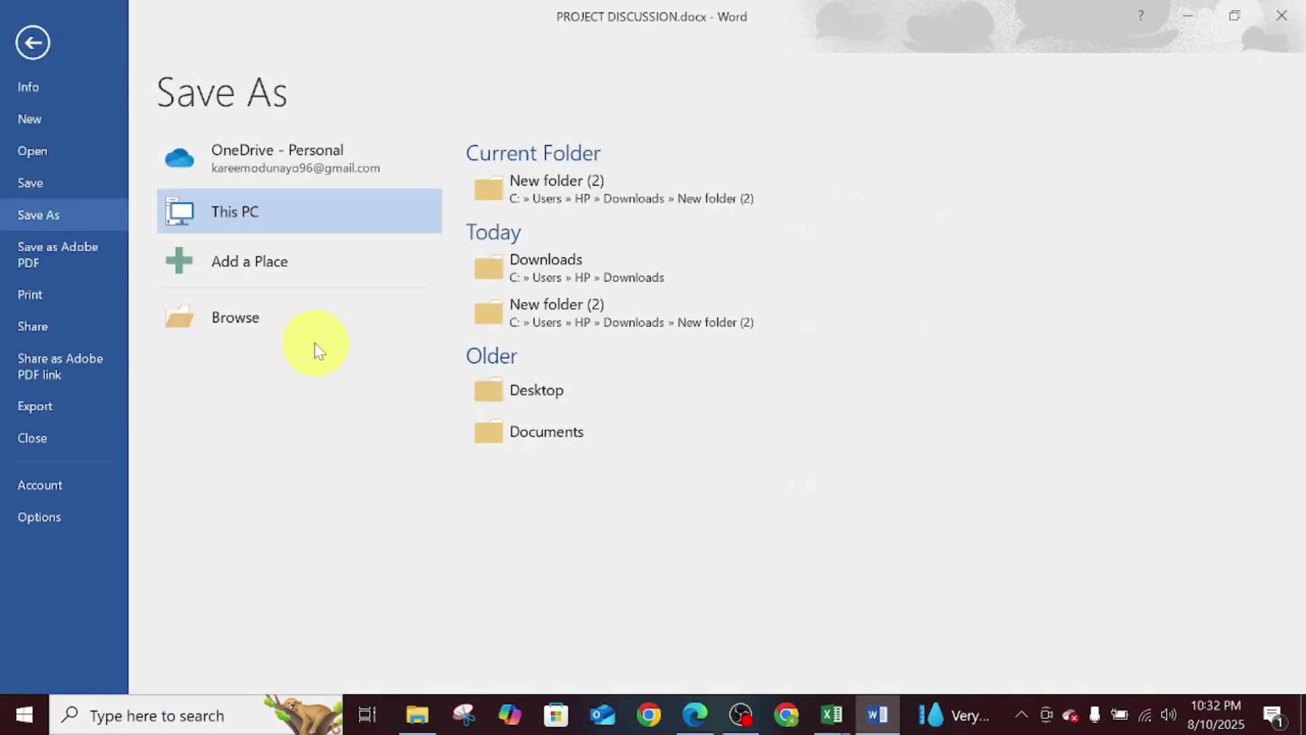
{"action": "left_click", "coordinate": [293, 319]}
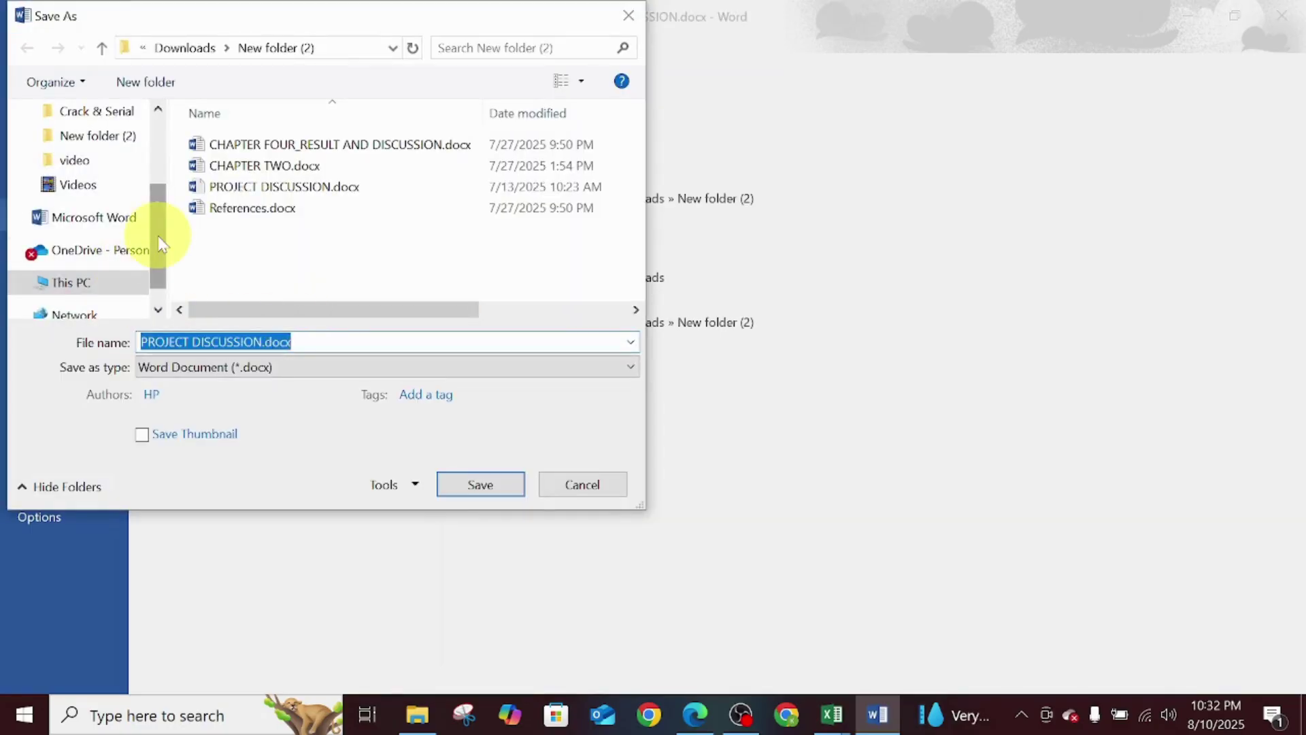
{"action": "scroll", "coordinate": [144, 185], "scroll_direction": "up", "scroll_amount": 2}
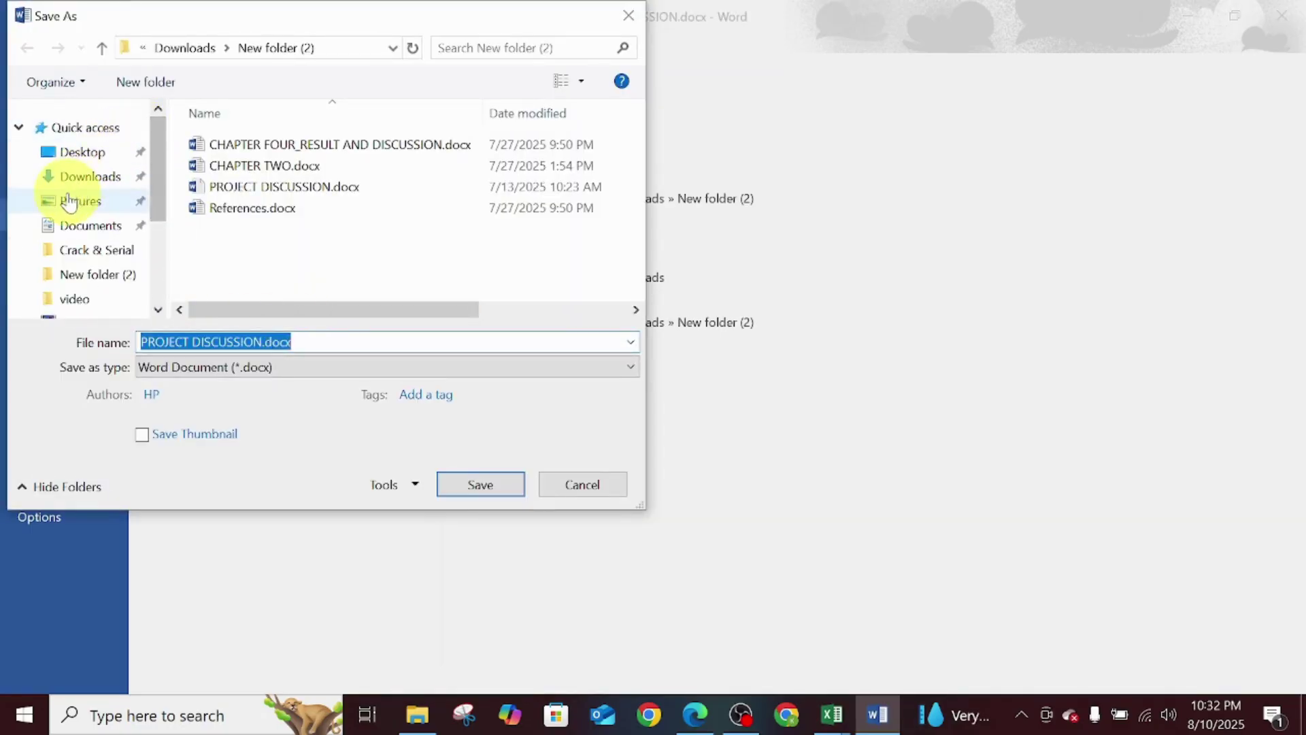
{"action": "left_click", "coordinate": [70, 182]}
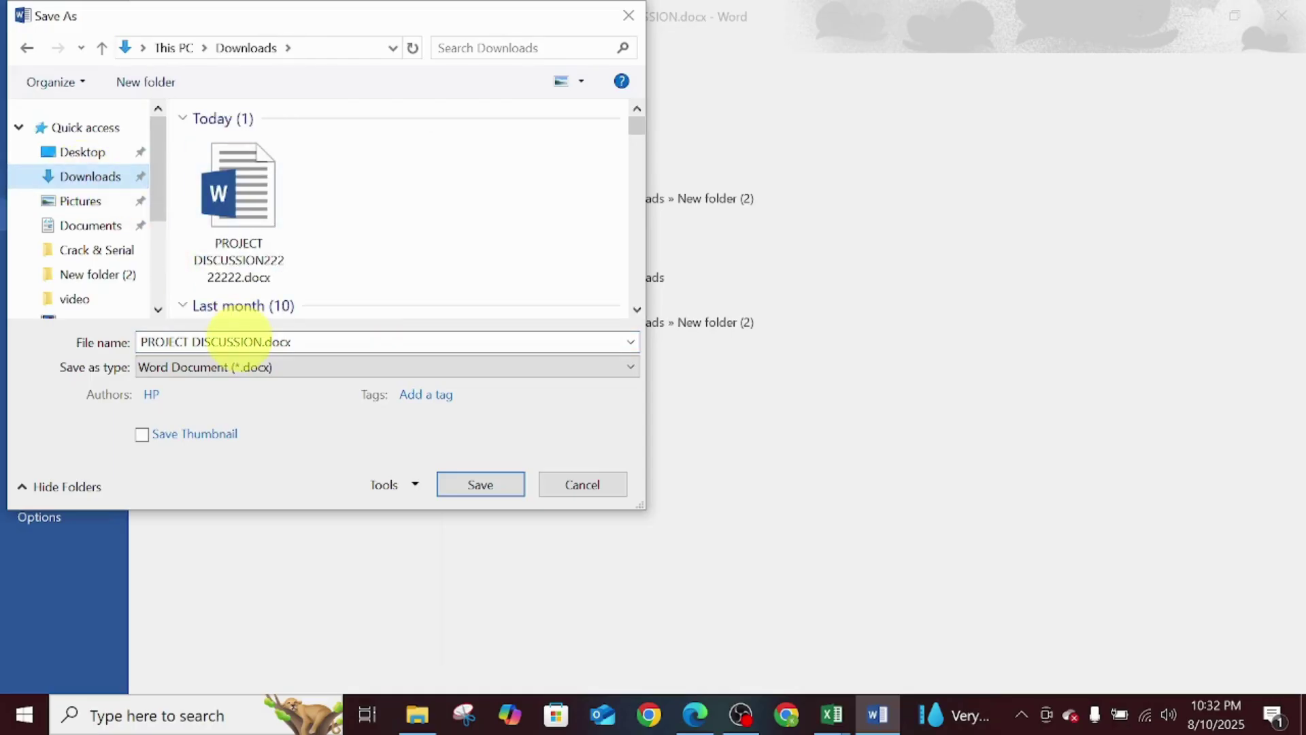
{"action": "left_click", "coordinate": [240, 340]}
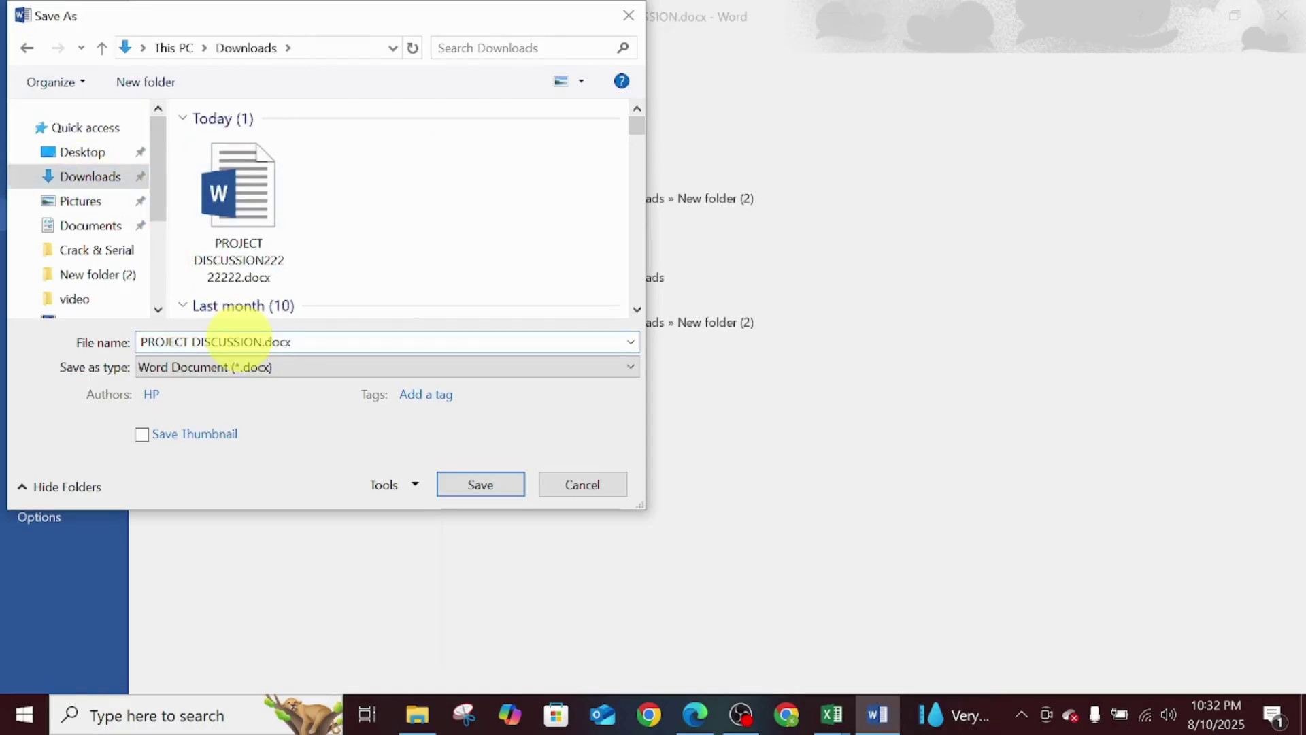
{"action": "type", "text": "uyyiuo"}
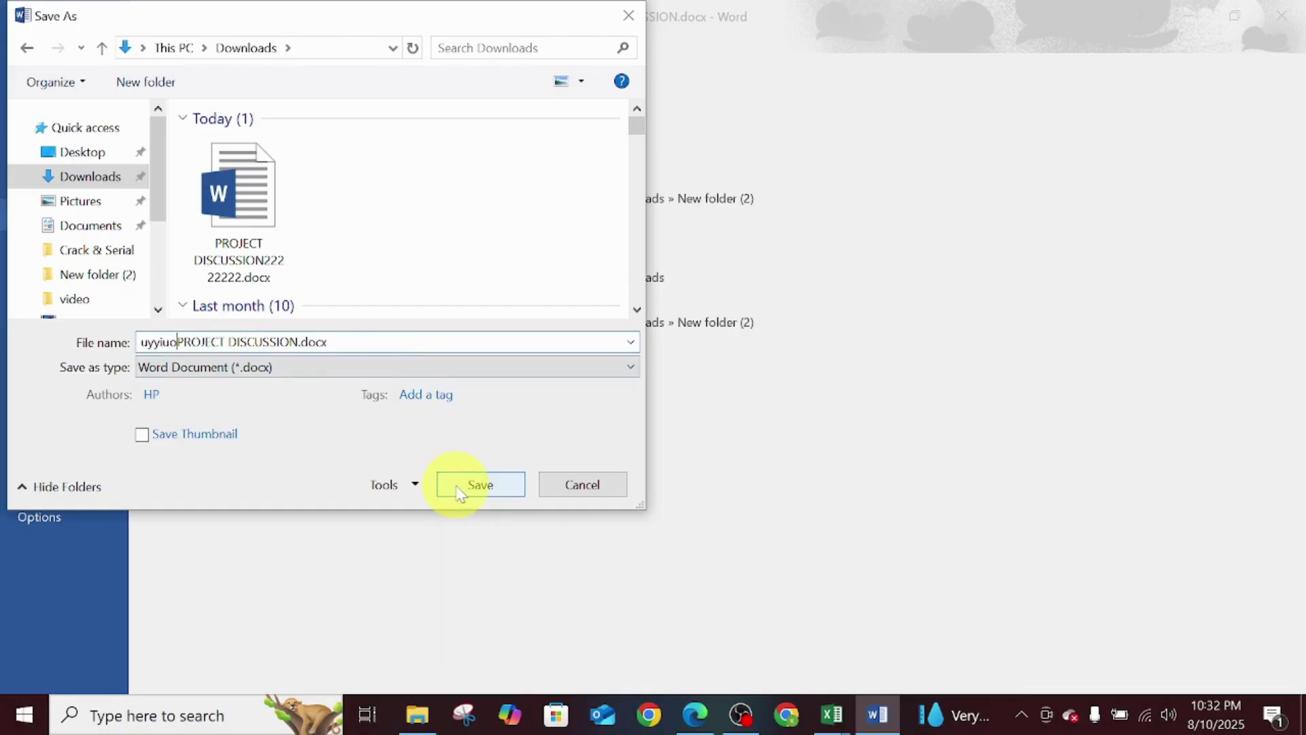
{"action": "left_click", "coordinate": [434, 373]}
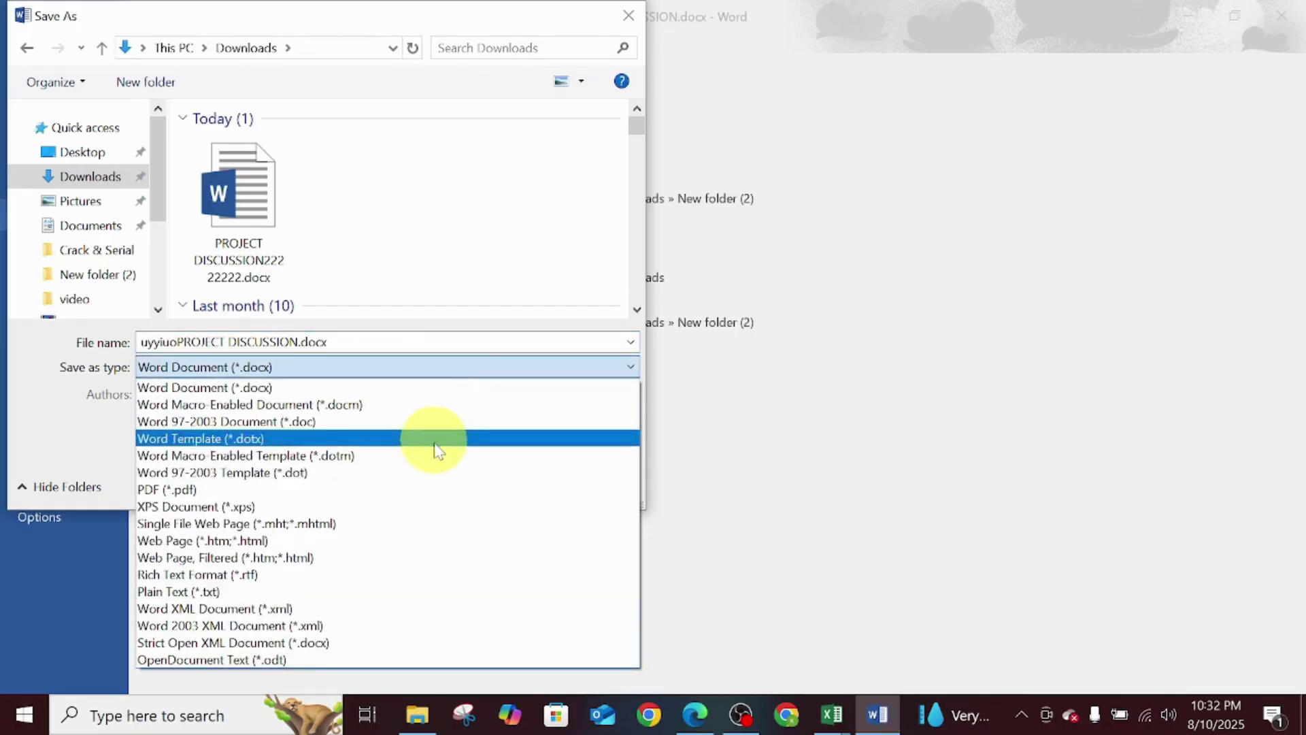
{"action": "left_click", "coordinate": [433, 489]}
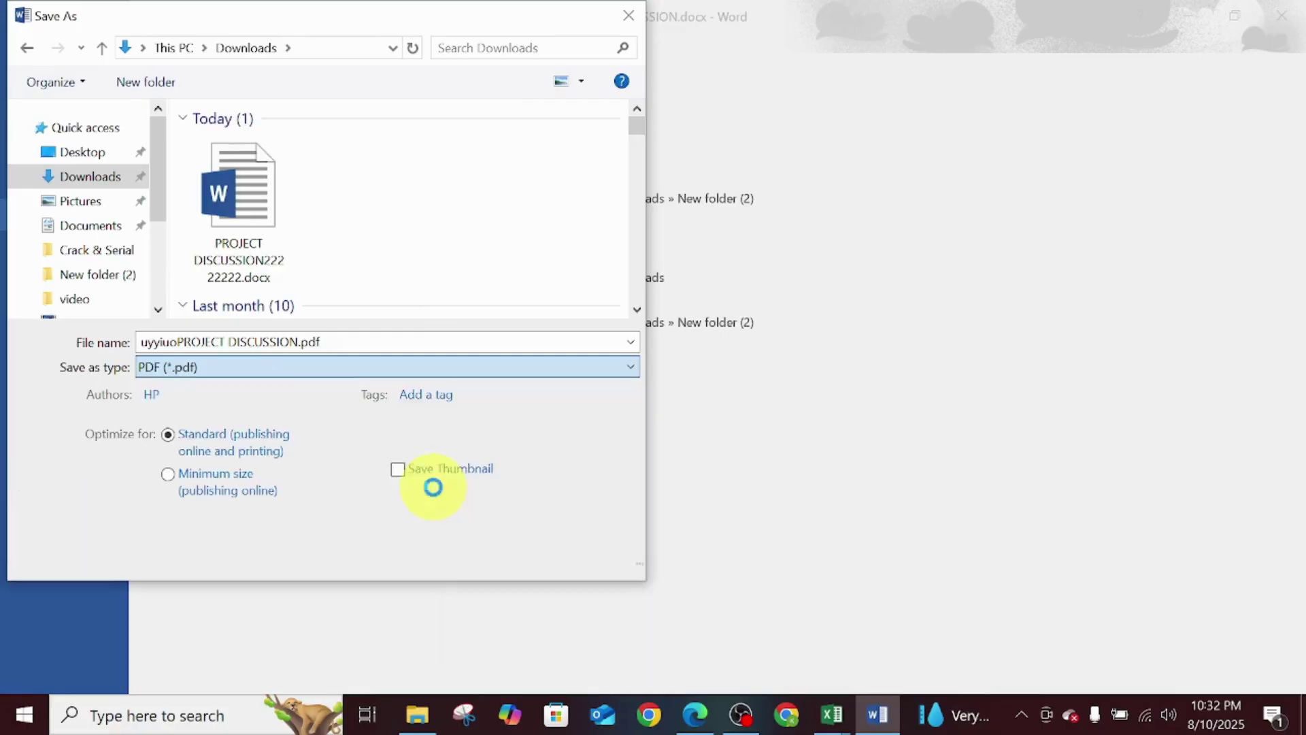
{"action": "left_click", "coordinate": [464, 542]}
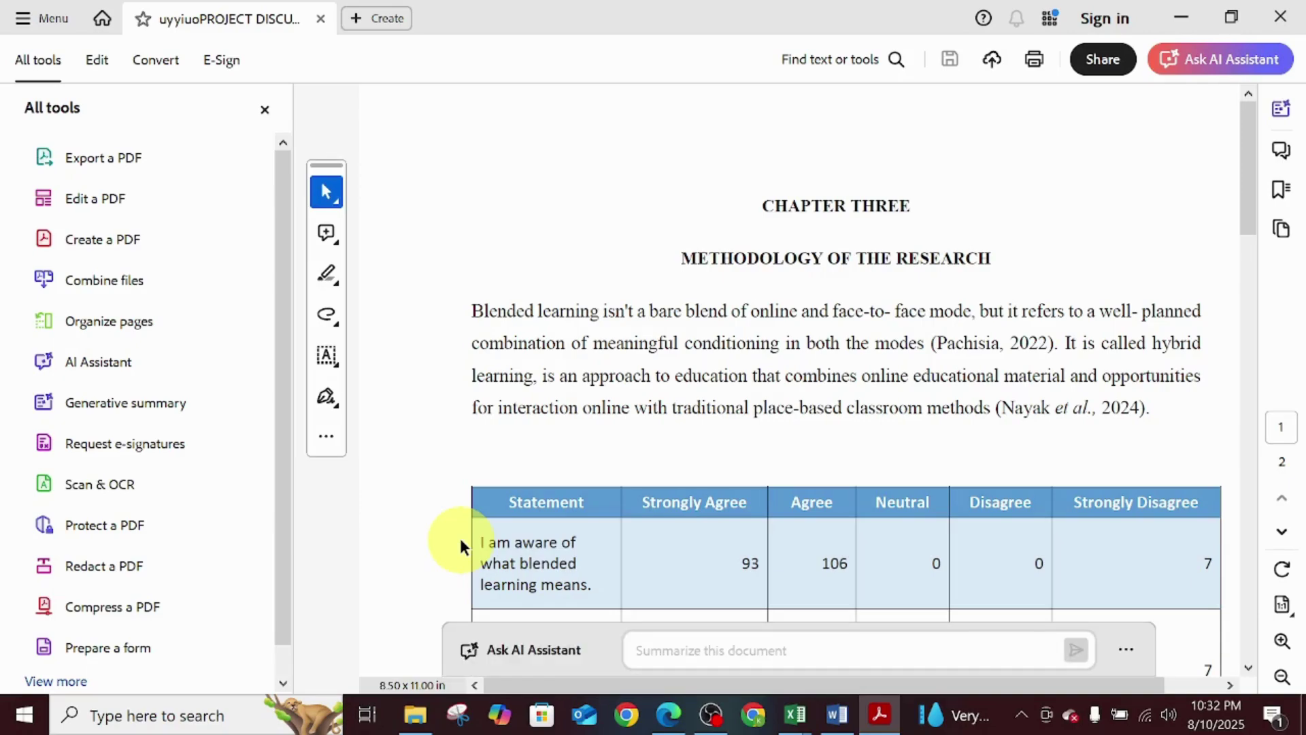
Hide Acrobat's tools panel to view the exported PDF, then close Acrobat
{"action": "left_click", "coordinate": [263, 108]}
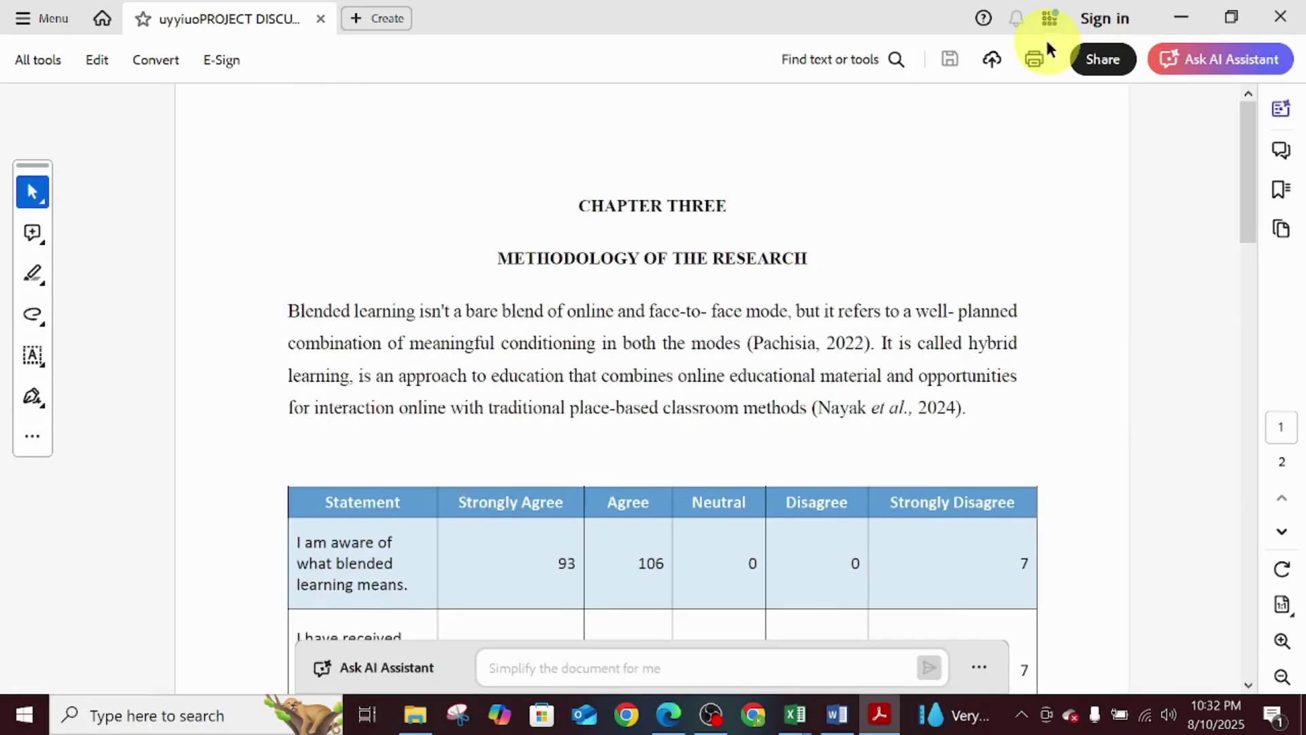
{"action": "left_click", "coordinate": [1291, 19]}
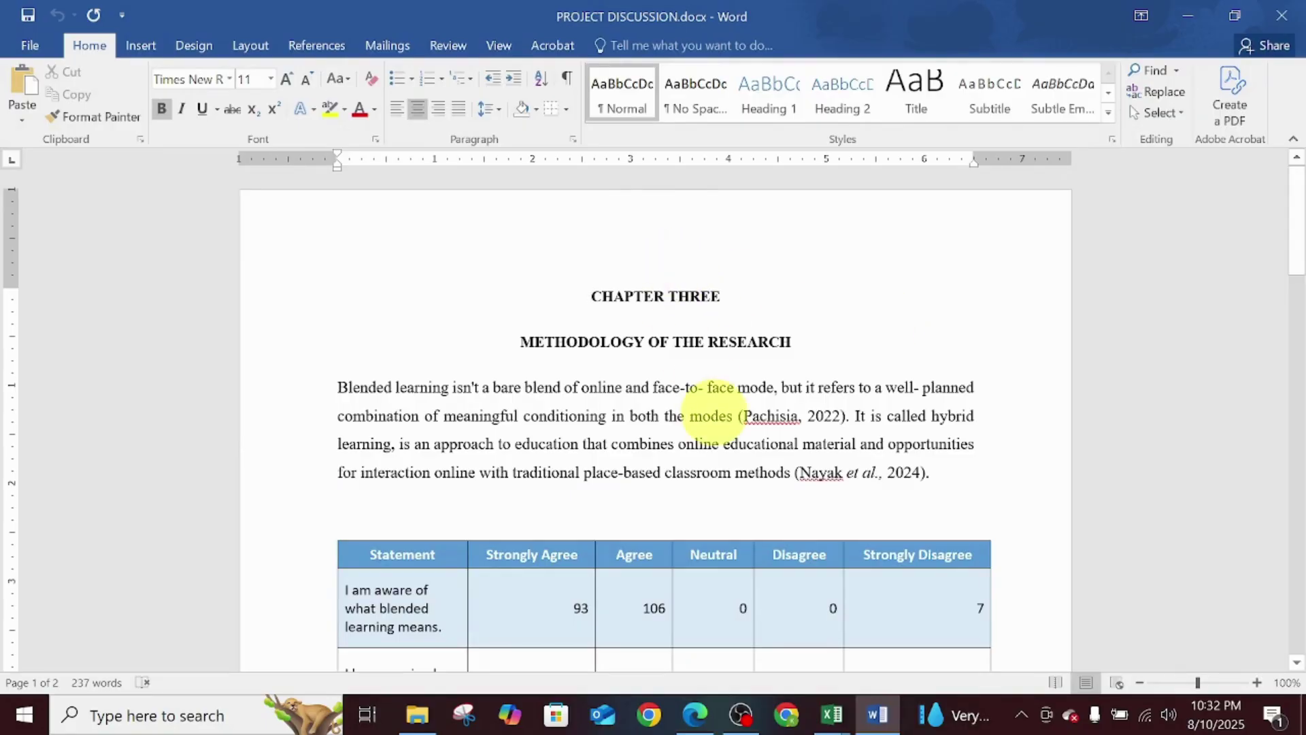
Print the report with Microsoft Print to PDF, saving it as 'proj discuss' in Downloads
{"action": "key", "text": "ctrl+p"}
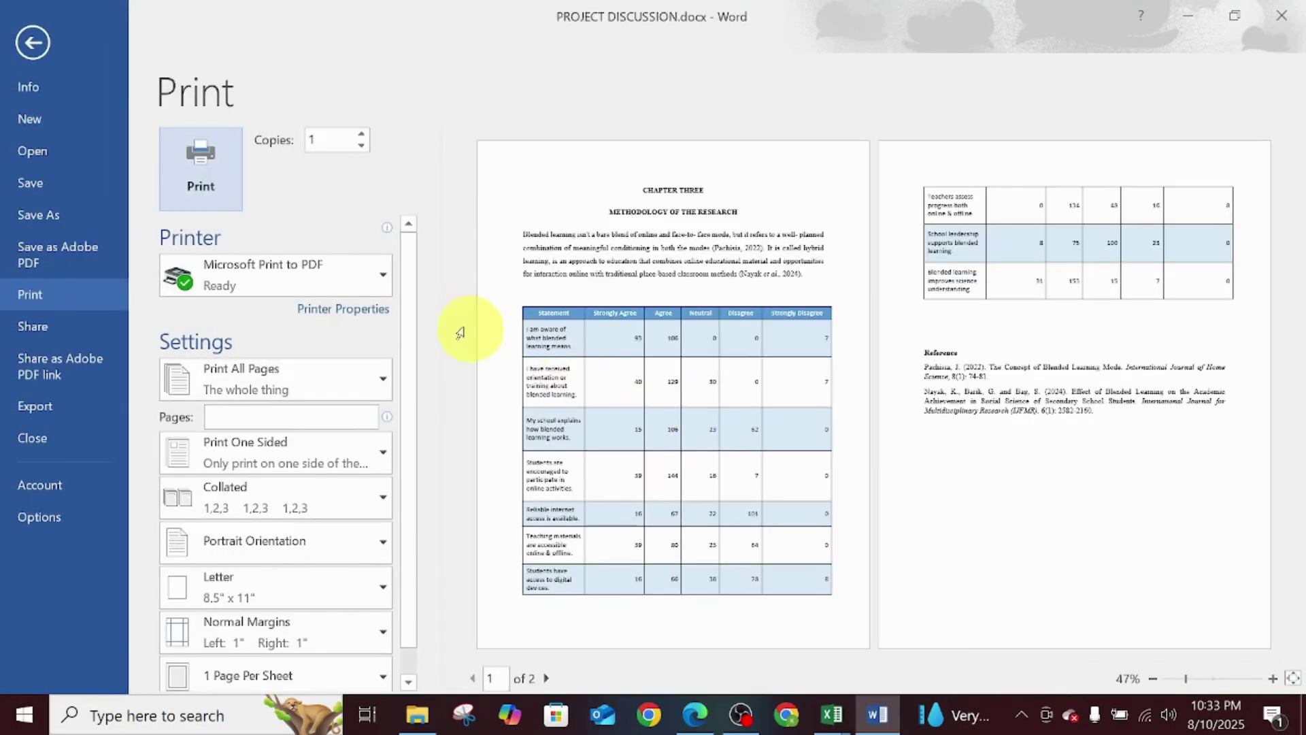
{"action": "left_click", "coordinate": [361, 275]}
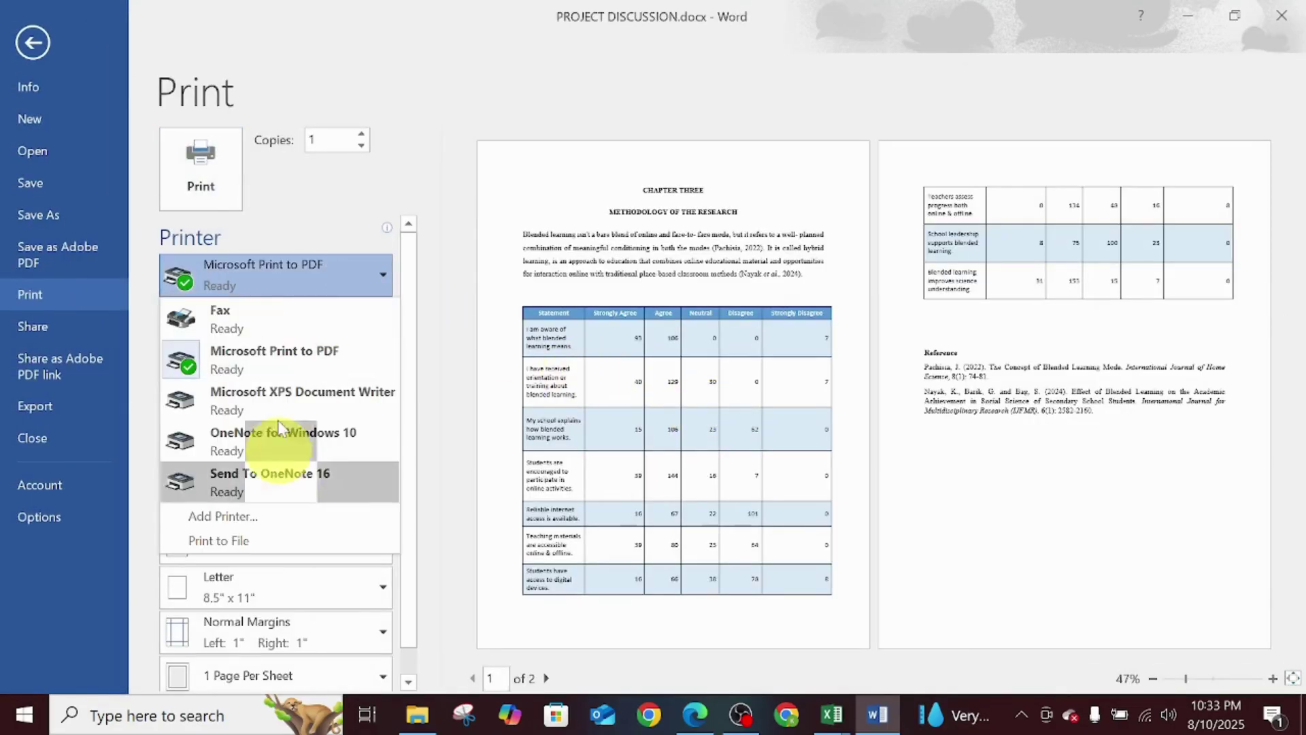
{"action": "left_click", "coordinate": [308, 354]}
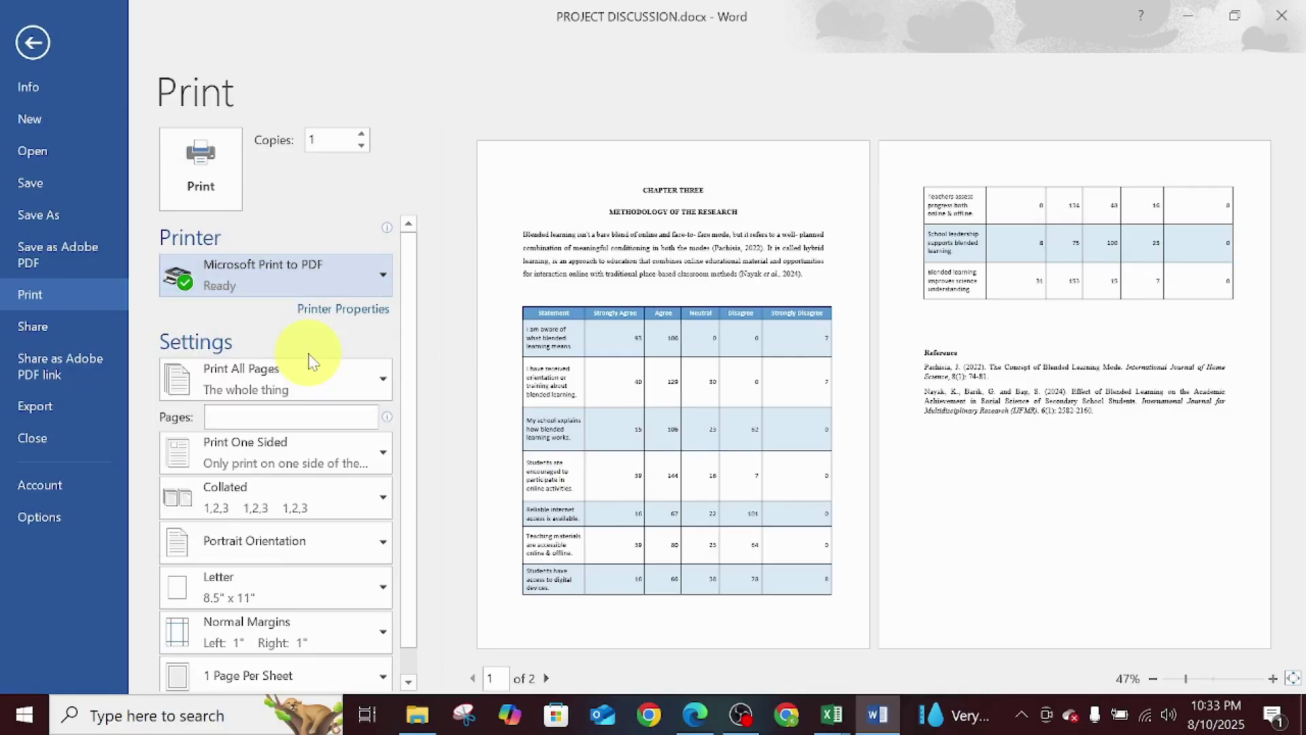
{"action": "left_click", "coordinate": [222, 164]}
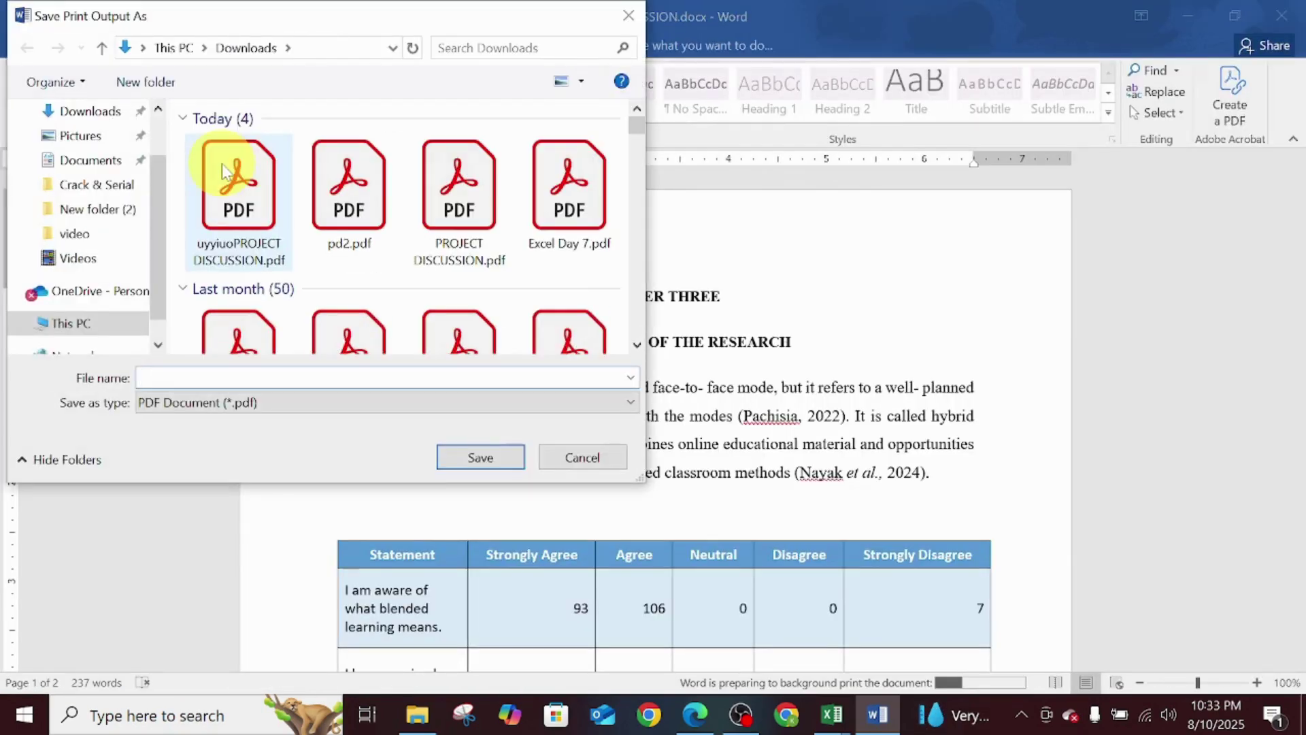
{"action": "left_click", "coordinate": [99, 117]}
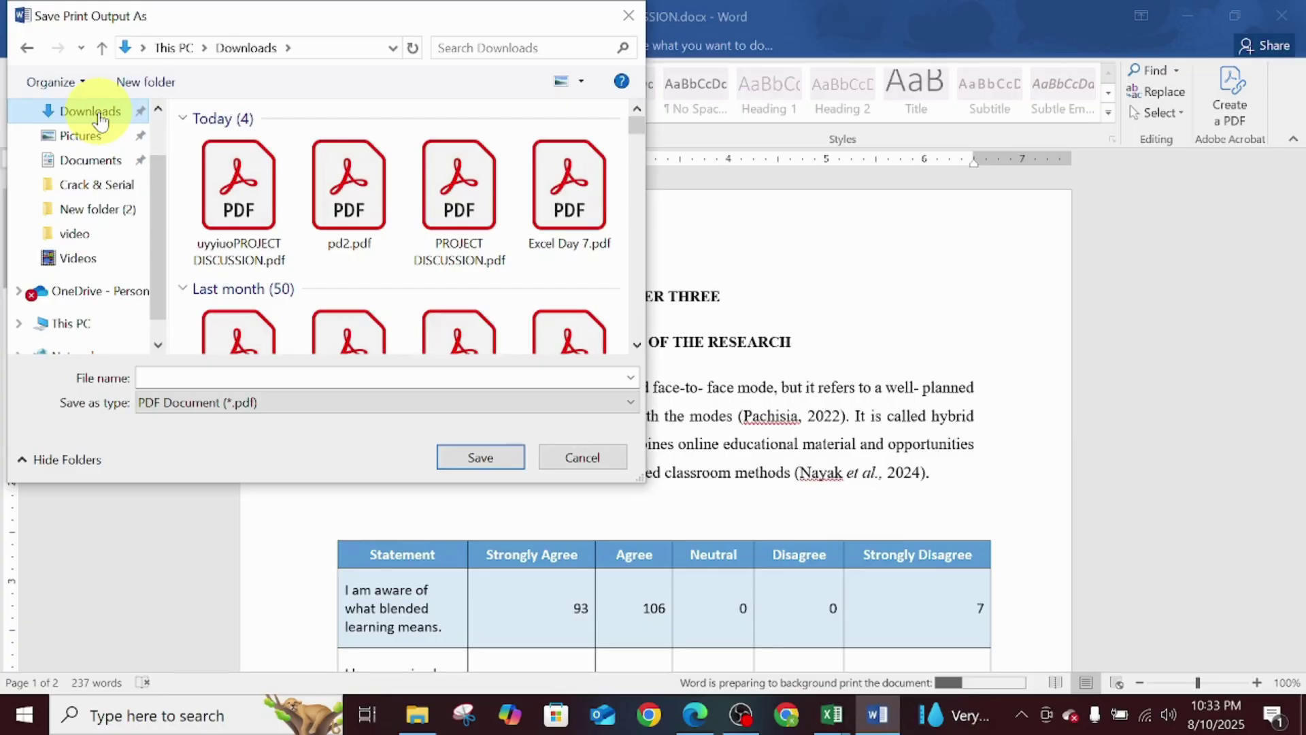
{"action": "left_click", "coordinate": [233, 376]}
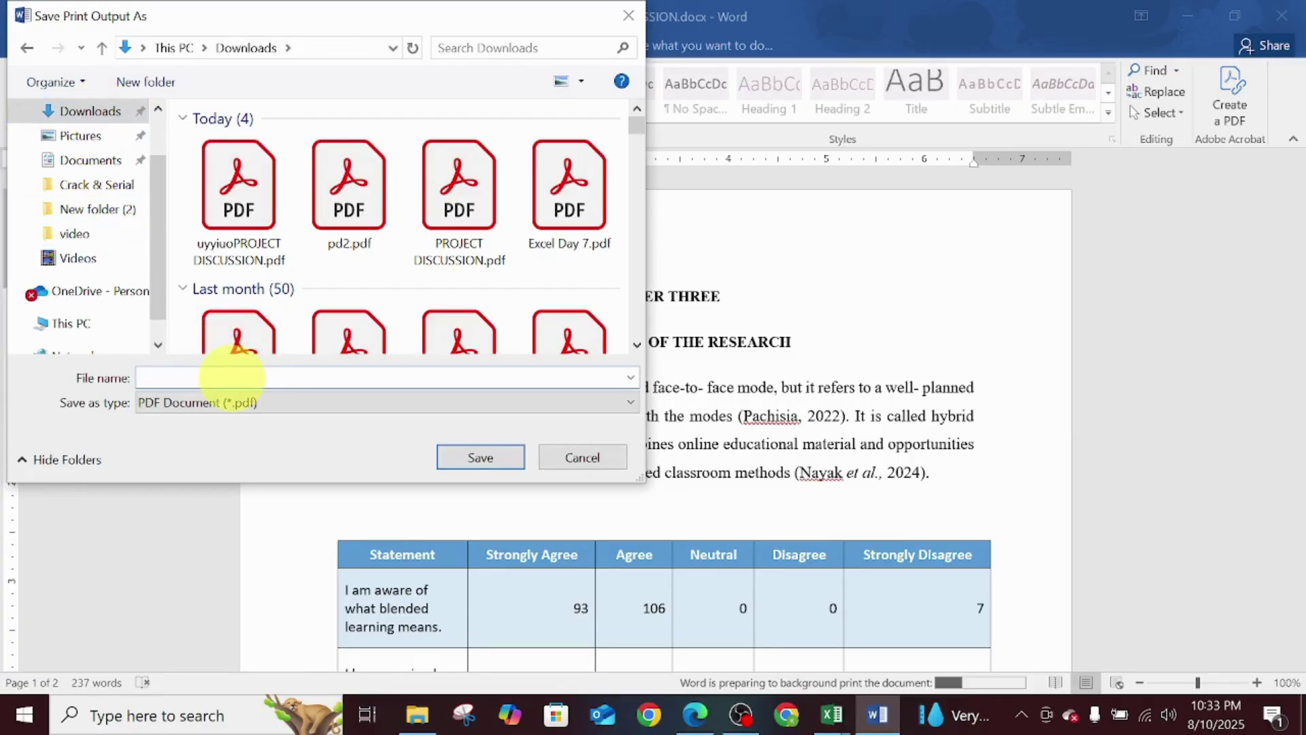
{"action": "type", "text": "proj discuss"}
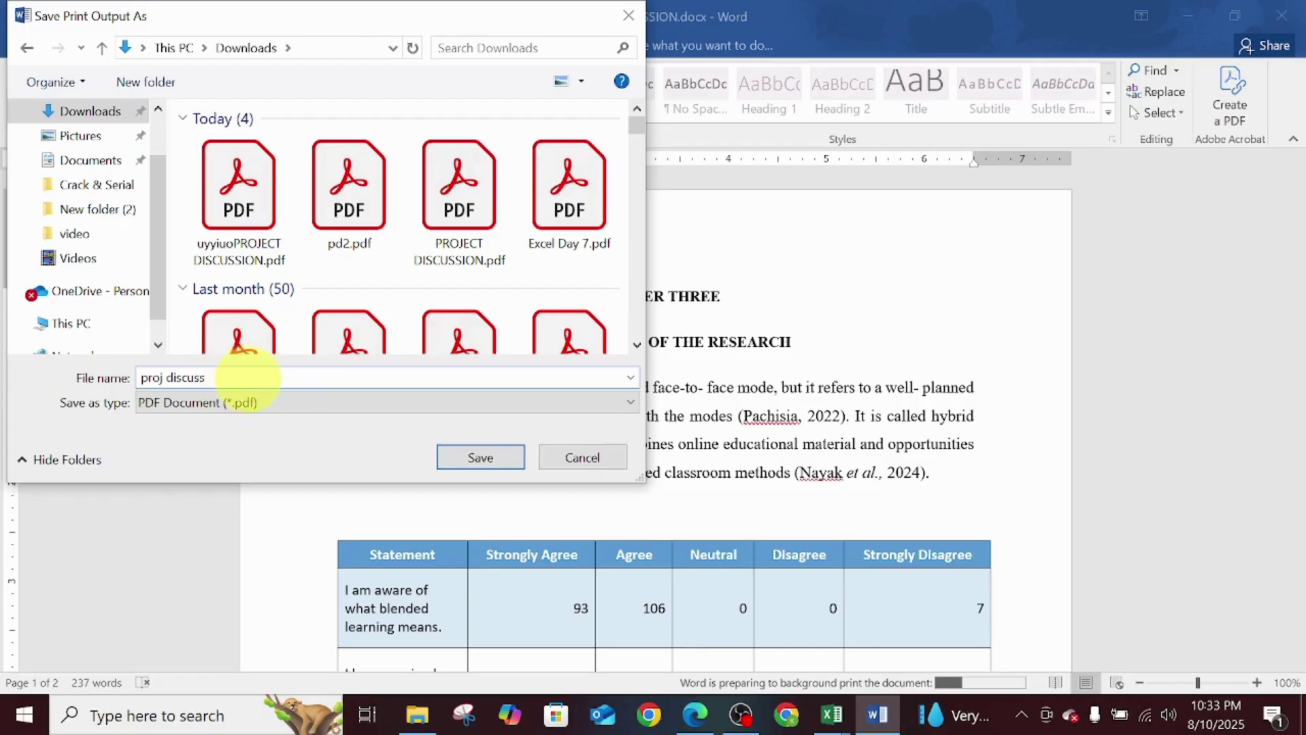
{"action": "left_click", "coordinate": [469, 457]}
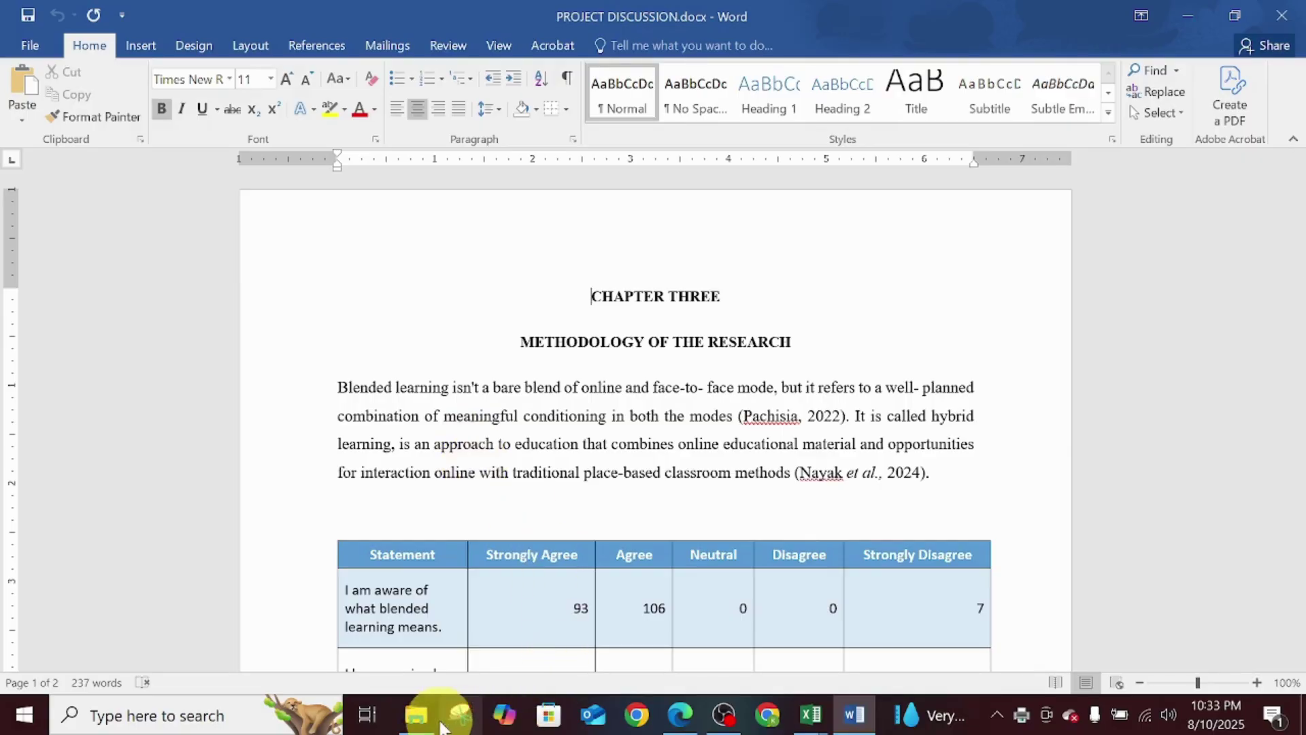
Check proj discuss.pdf from File Explorer's Downloads folder, then close it and minimize Explorer
{"action": "left_click", "coordinate": [416, 715]}
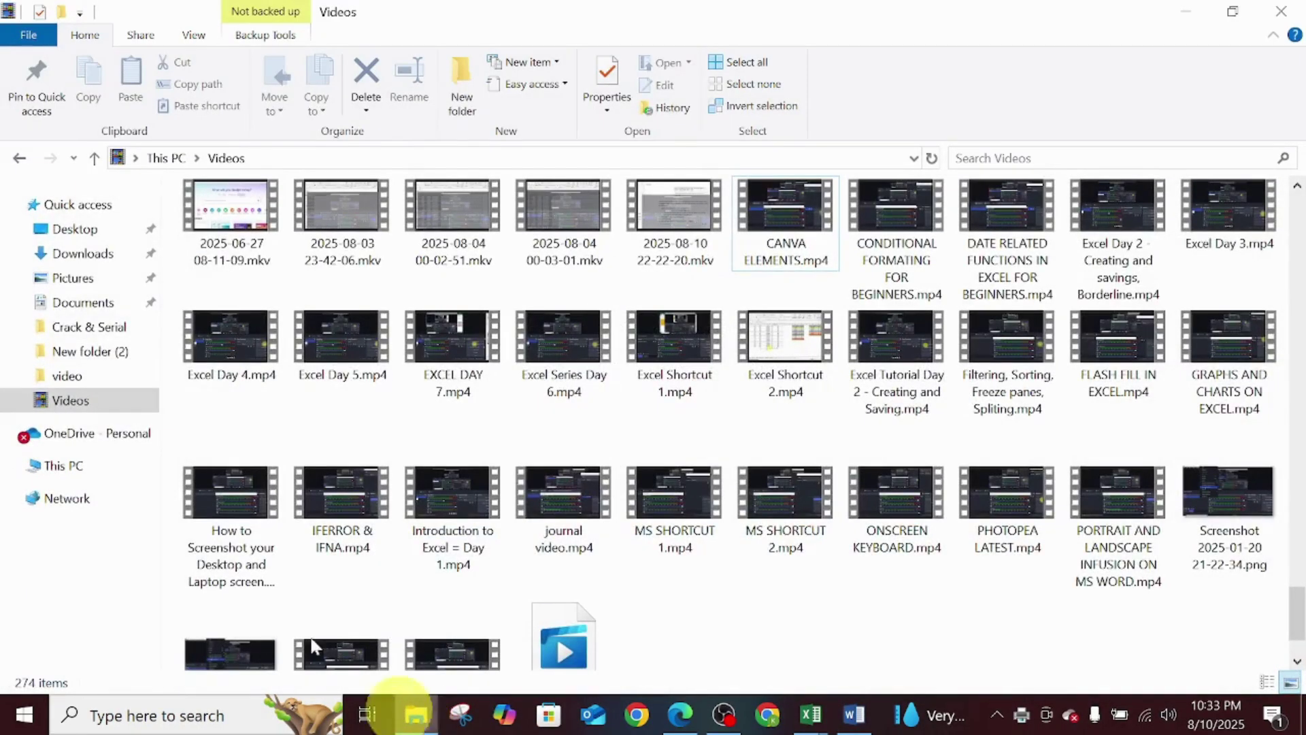
{"action": "left_click", "coordinate": [93, 255]}
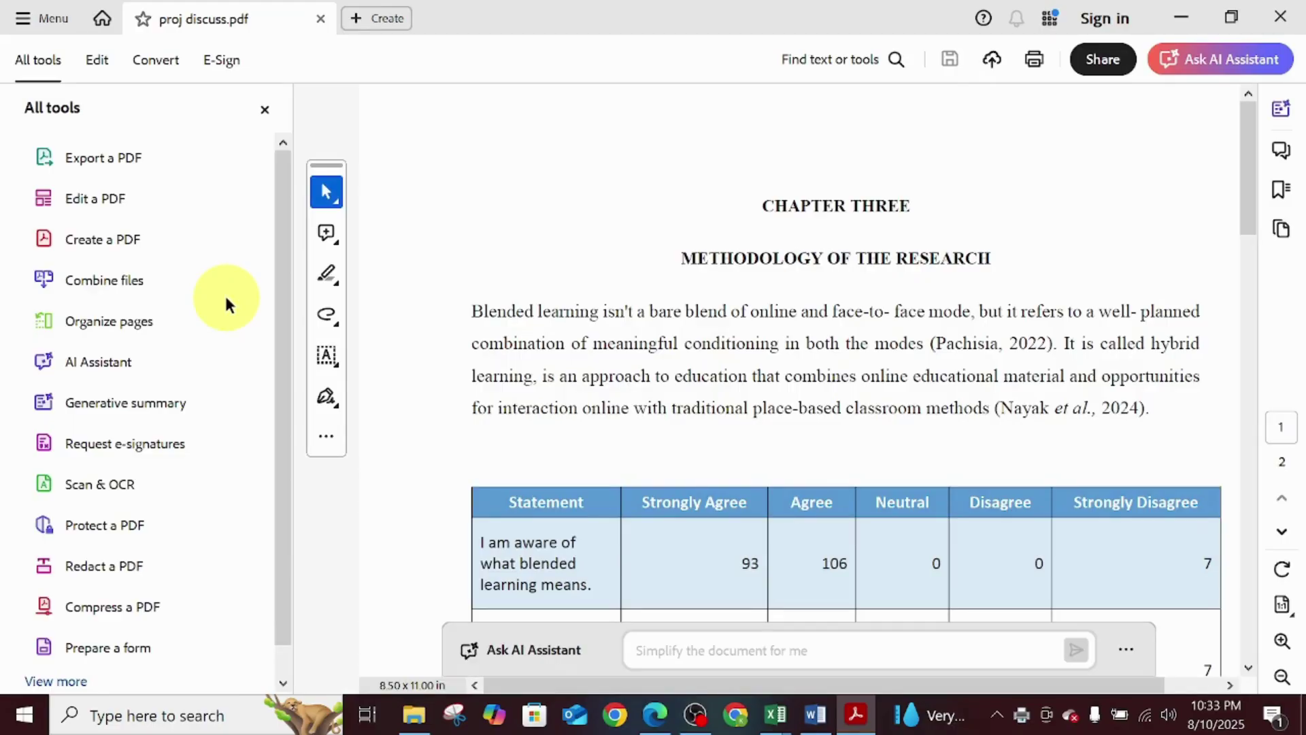
{"action": "left_click", "coordinate": [1297, 12]}
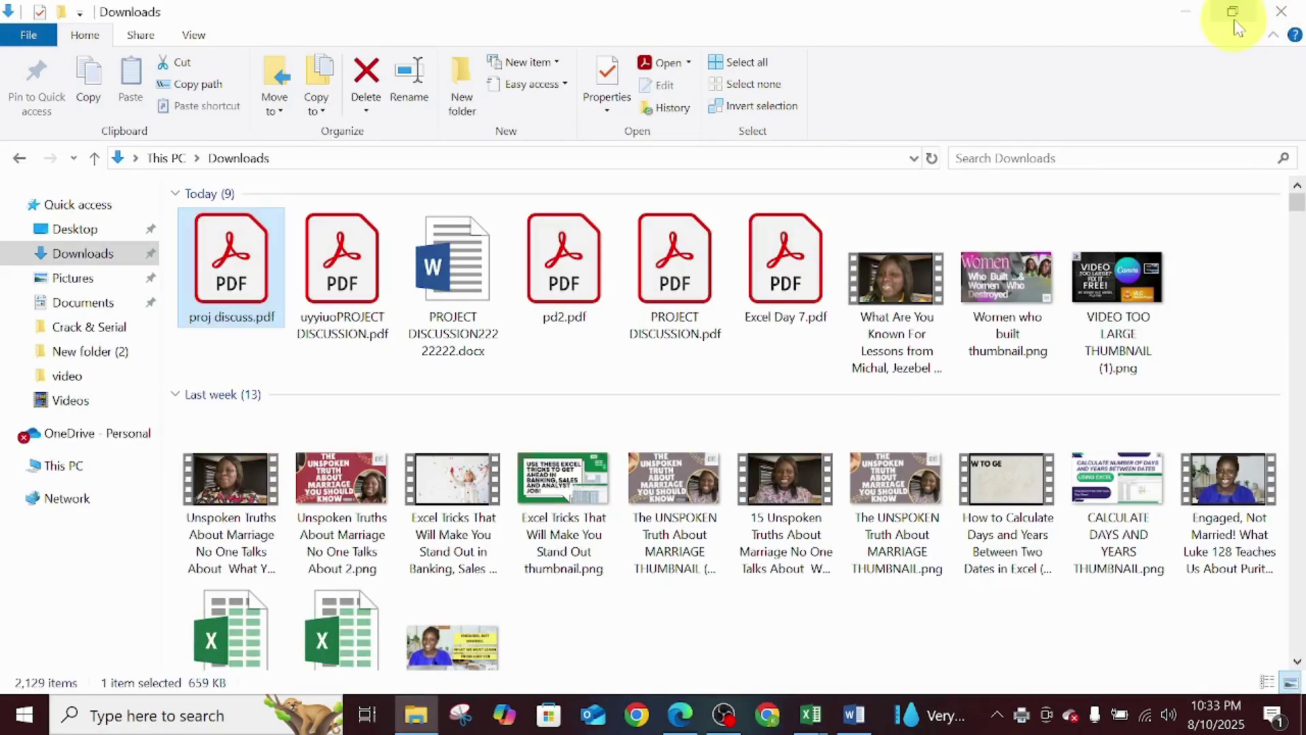
{"action": "left_click", "coordinate": [1195, 15]}
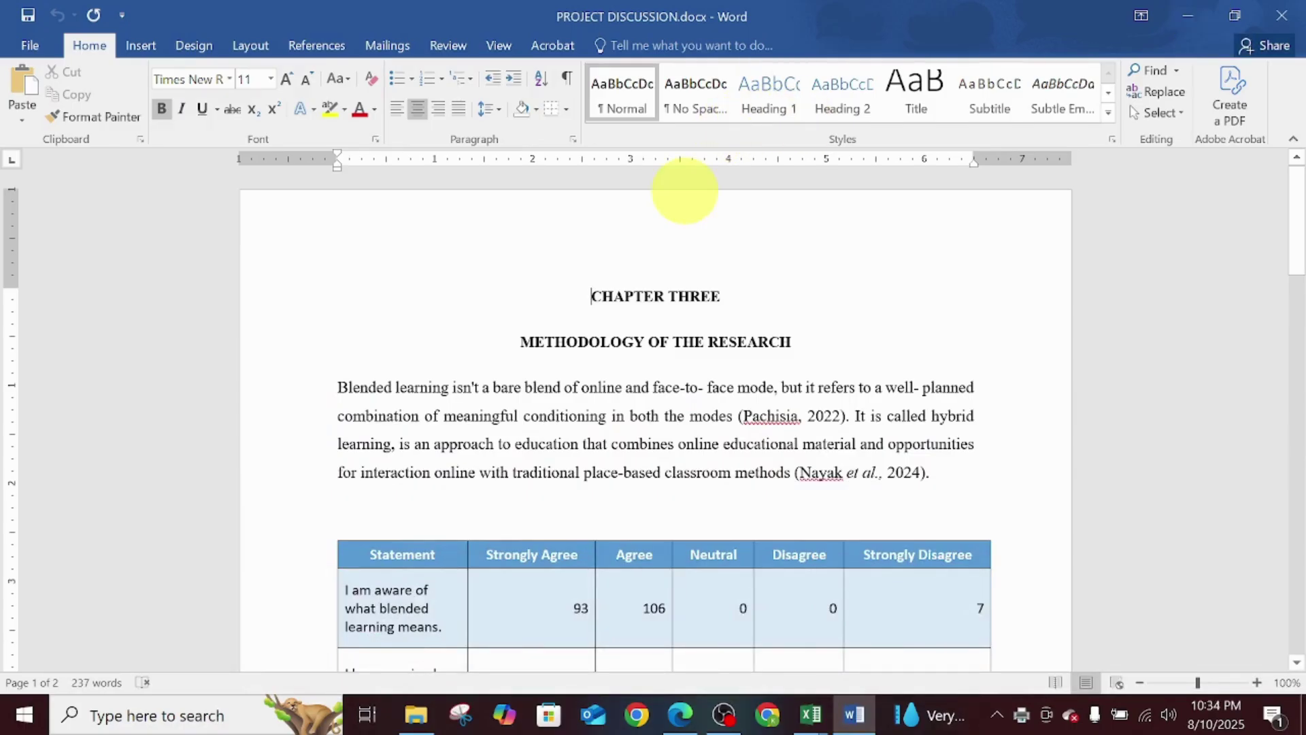
Create the blank Document3 with Ctrl+N and bring it to the front
{"action": "key", "text": "ctrl+n"}
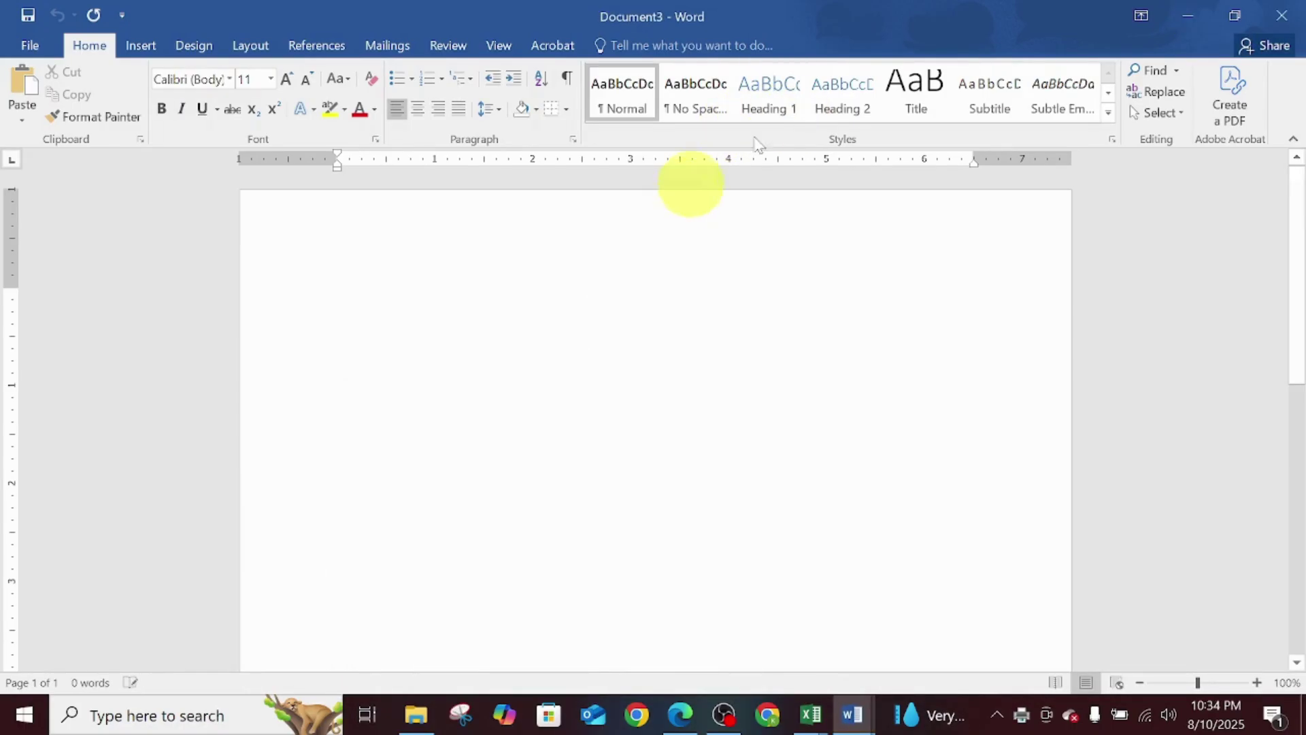
{"action": "left_click", "coordinate": [1186, 15]}
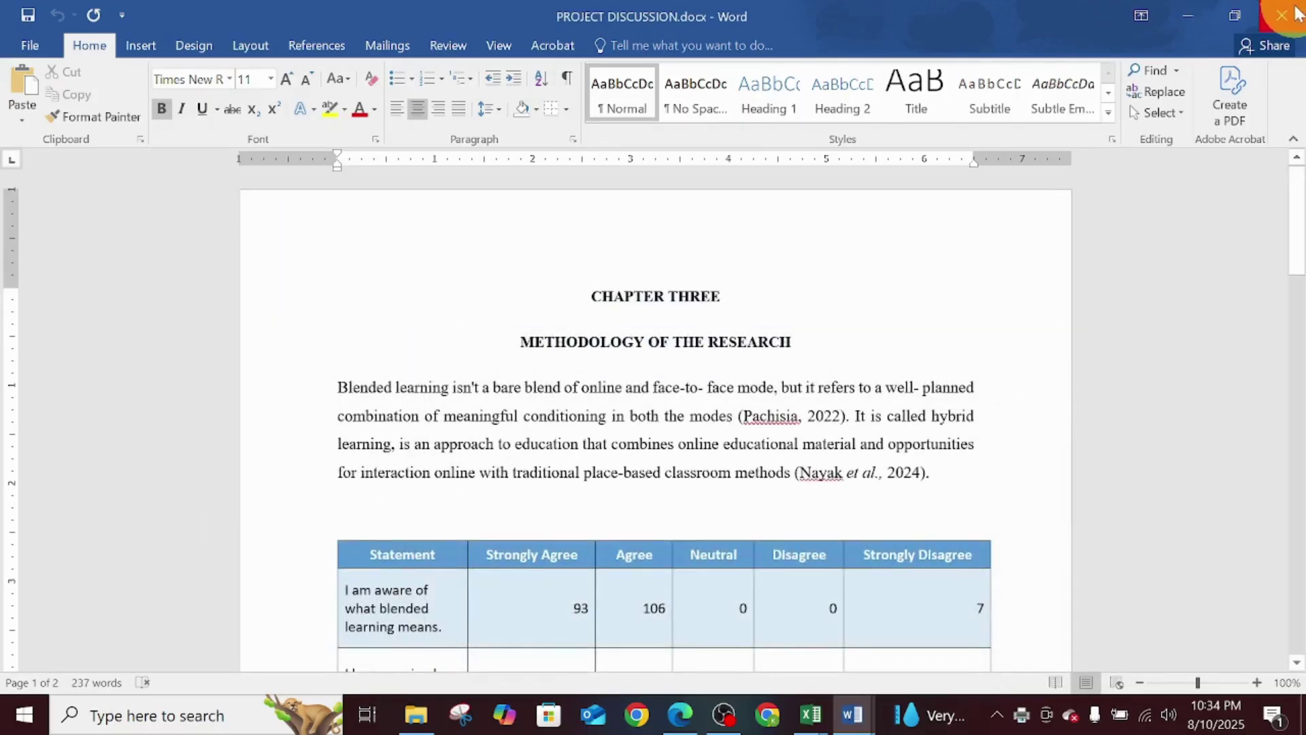
{"action": "left_click", "coordinate": [1187, 15]}
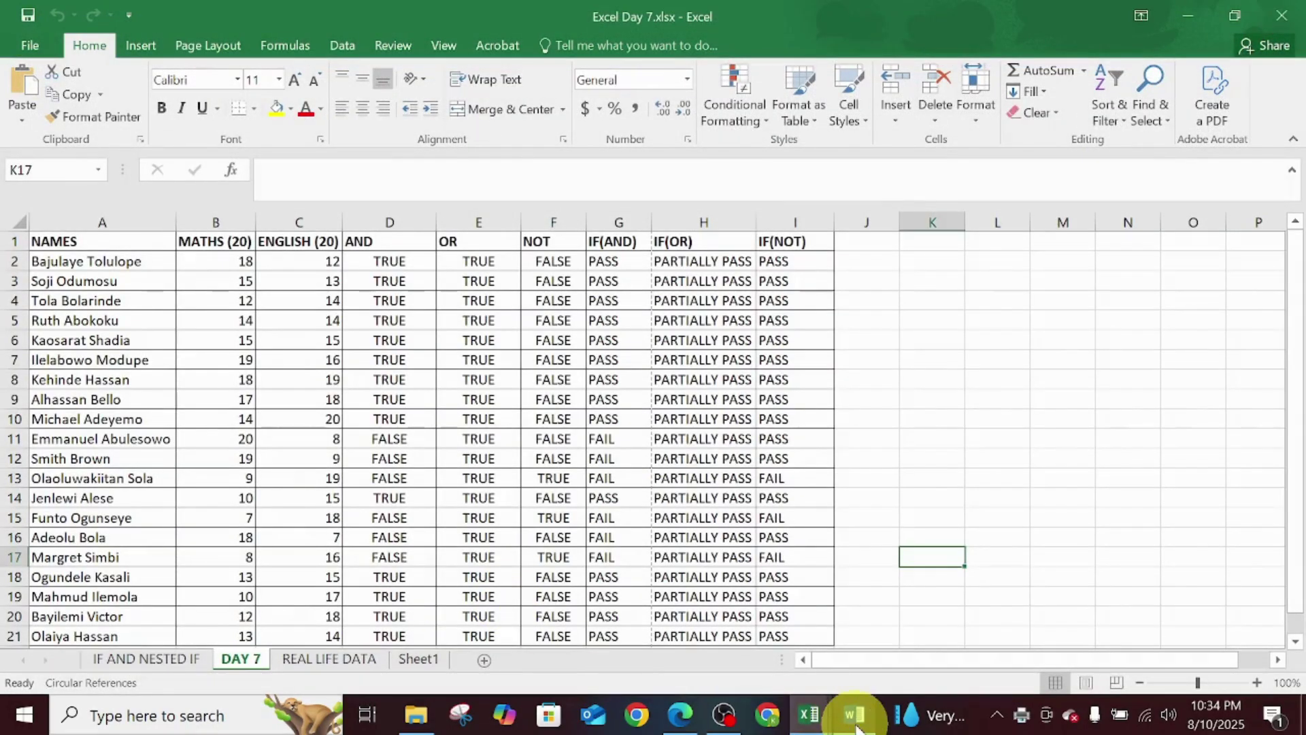
{"action": "left_click", "coordinate": [854, 714]}
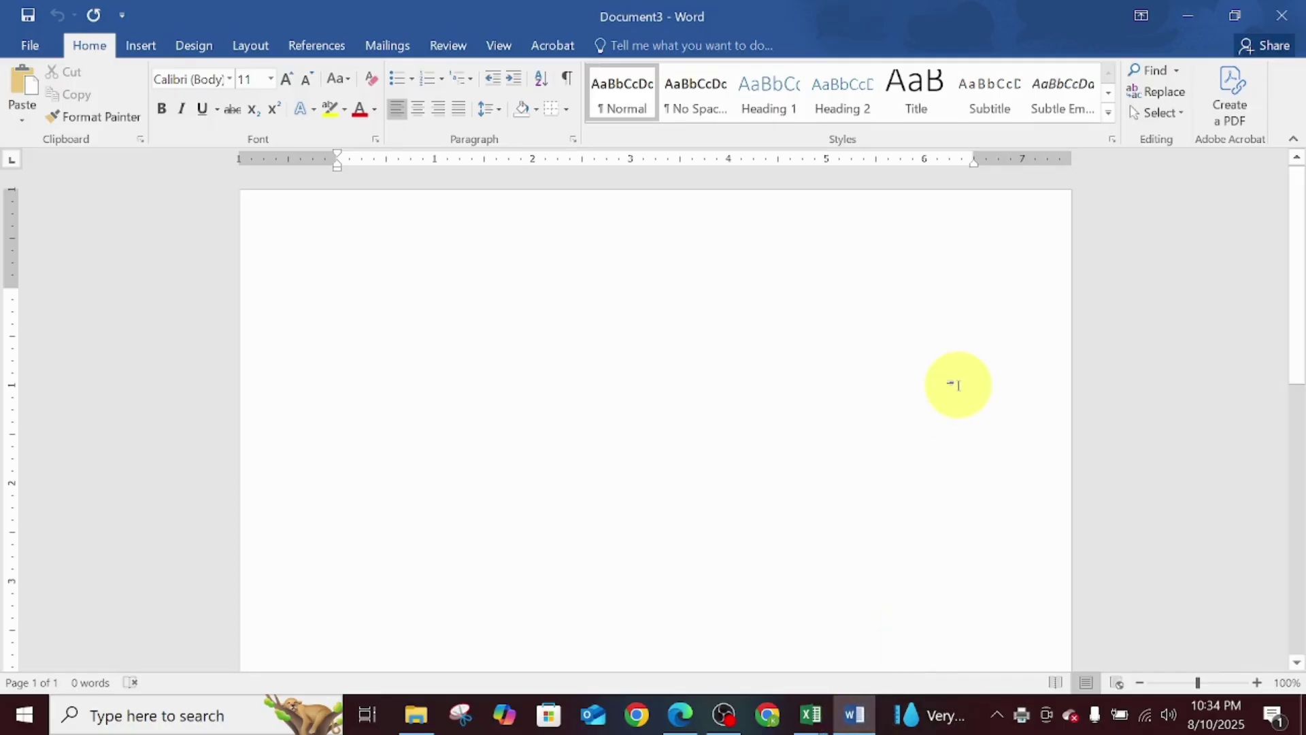
{"action": "left_click", "coordinate": [16, 43]}
{"action": "left_click", "coordinate": [11, 45]}
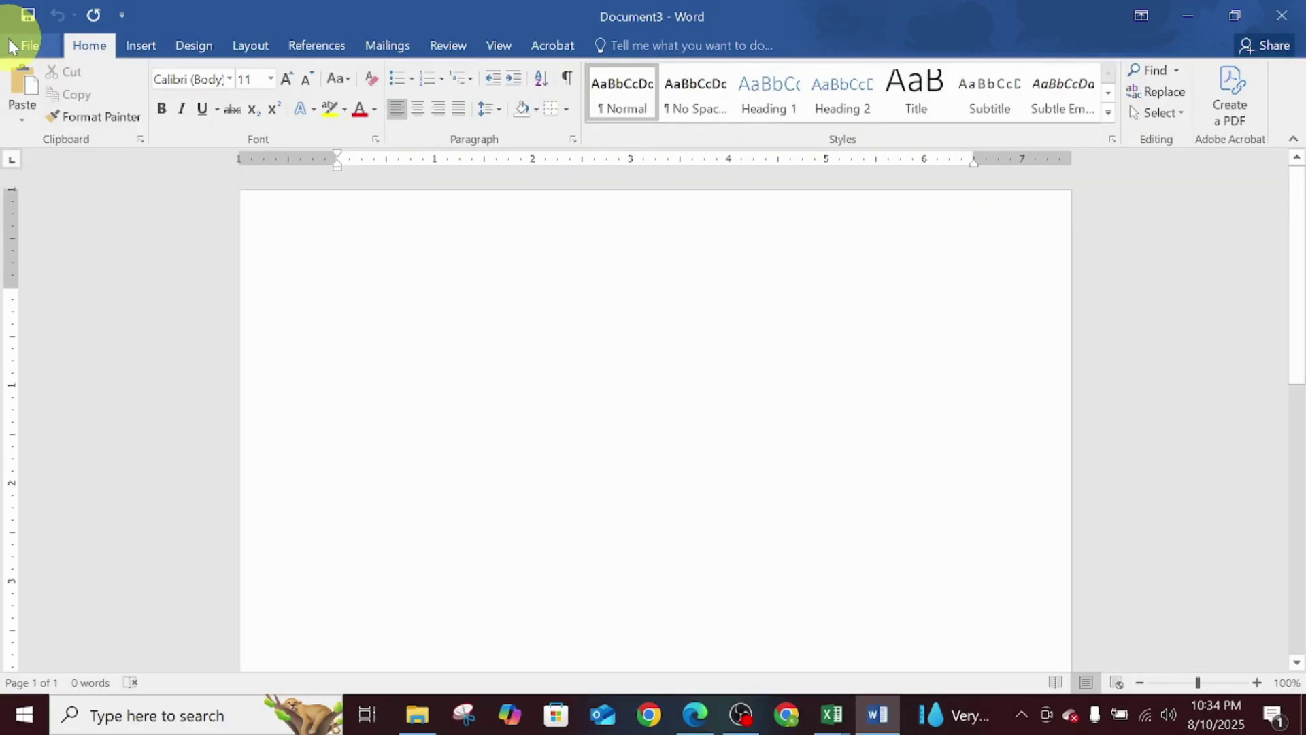
Open proj discuss.pdf from Downloads in Word as an editable document
{"action": "left_click", "coordinate": [10, 45]}
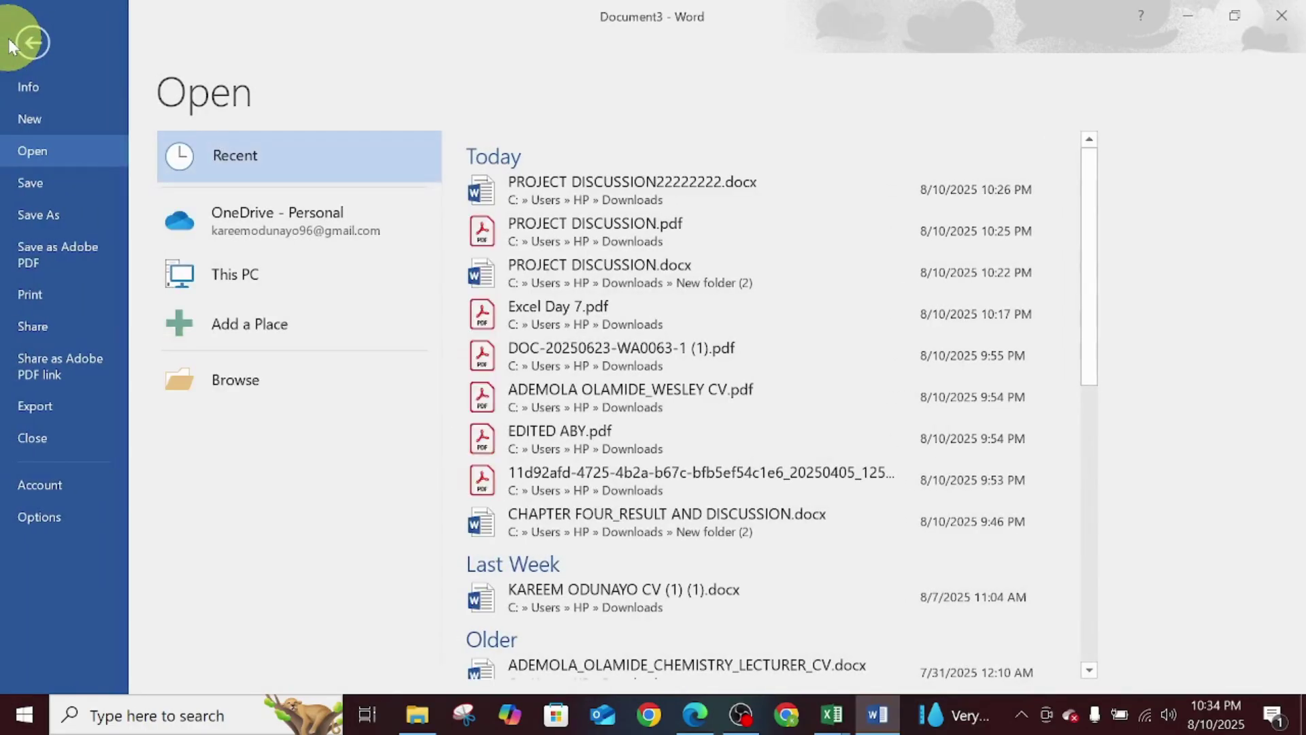
{"action": "left_click", "coordinate": [10, 42]}
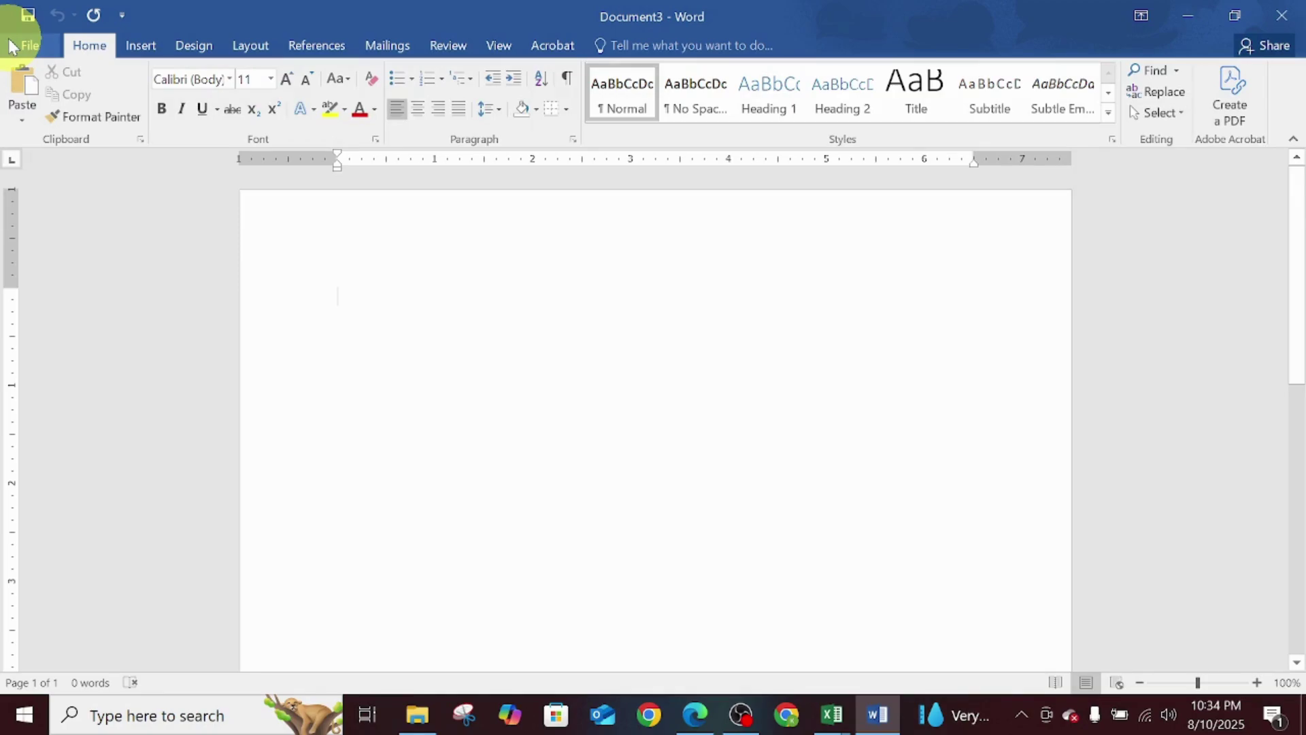
{"action": "left_click", "coordinate": [10, 45]}
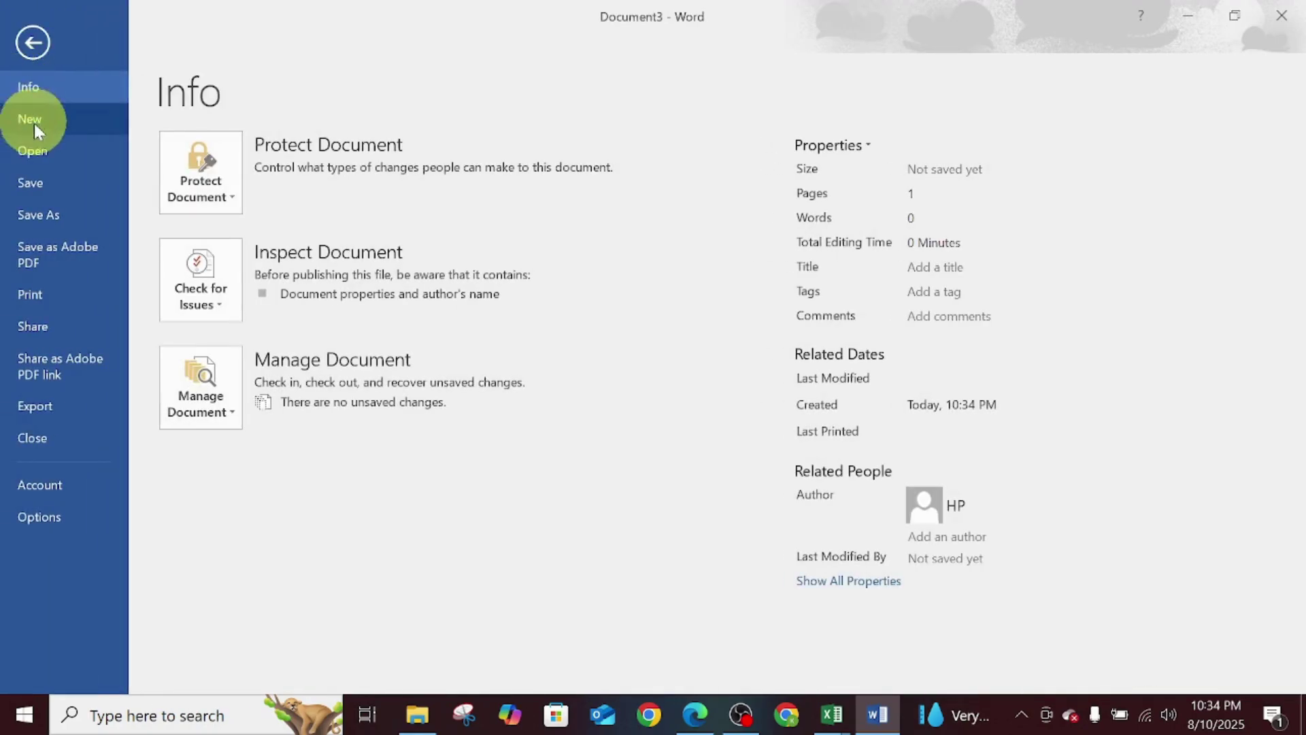
{"action": "left_click", "coordinate": [39, 149]}
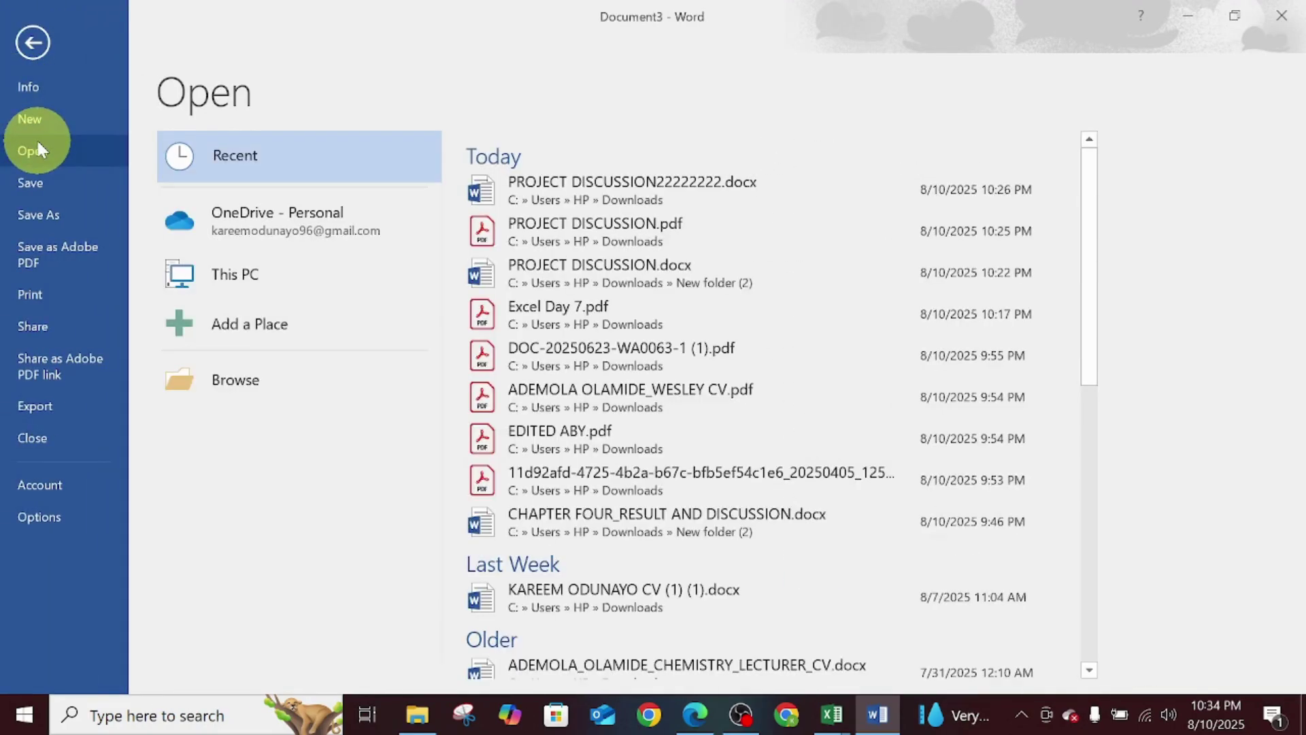
{"action": "left_click", "coordinate": [203, 380]}
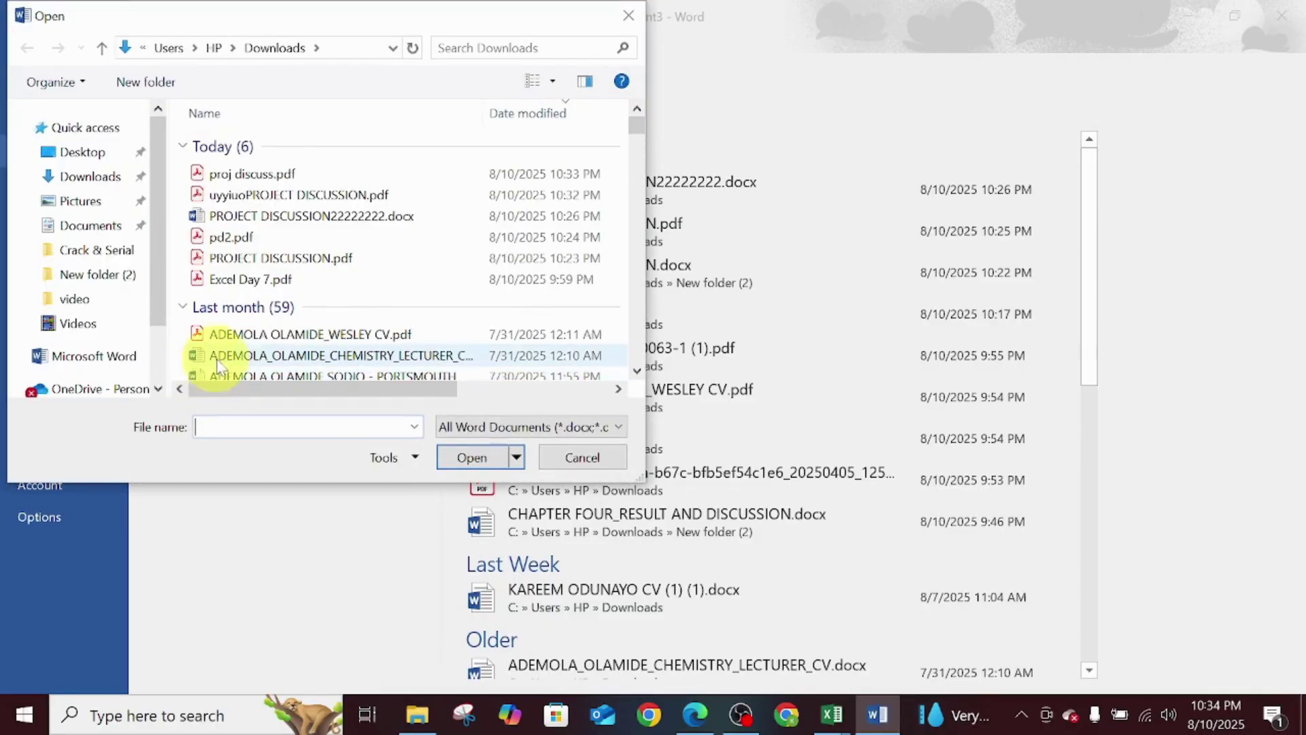
{"action": "double_click", "coordinate": [279, 175]}
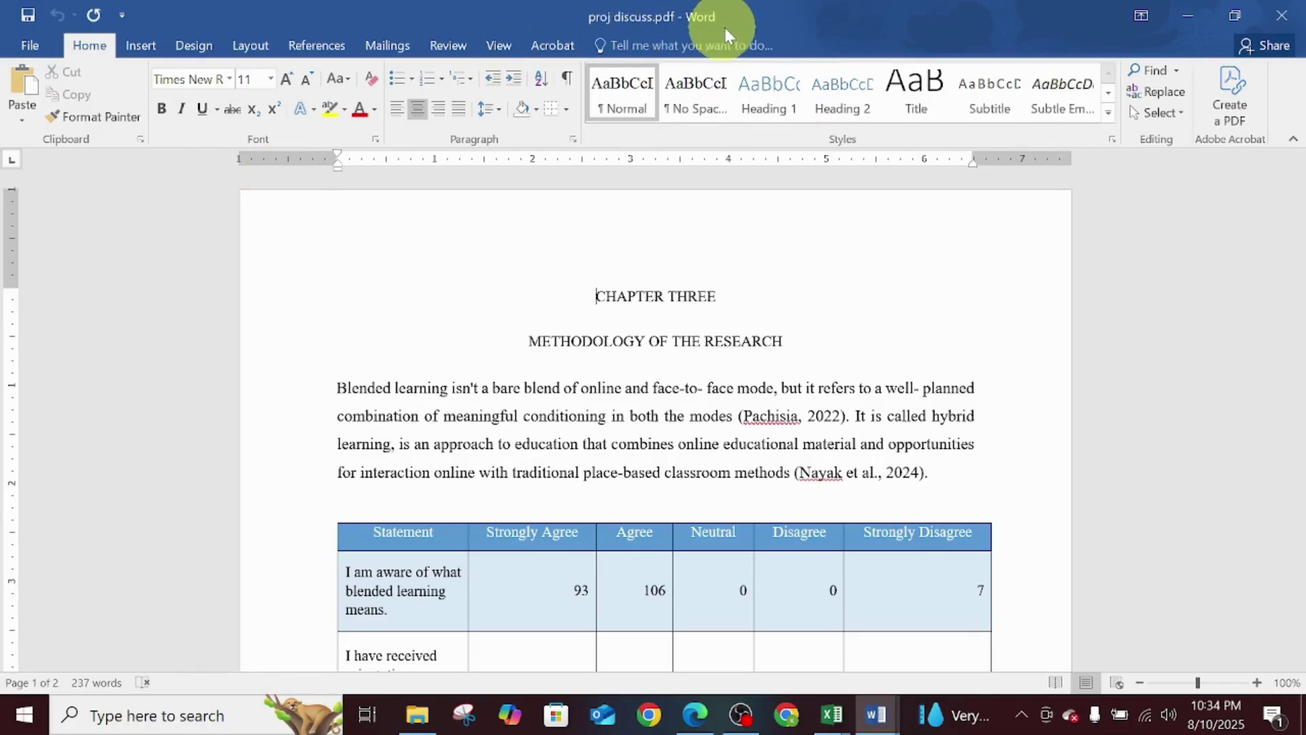
Save the converted document as the Word file proj discuss.docx in Downloads
{"action": "left_click", "coordinate": [42, 43]}
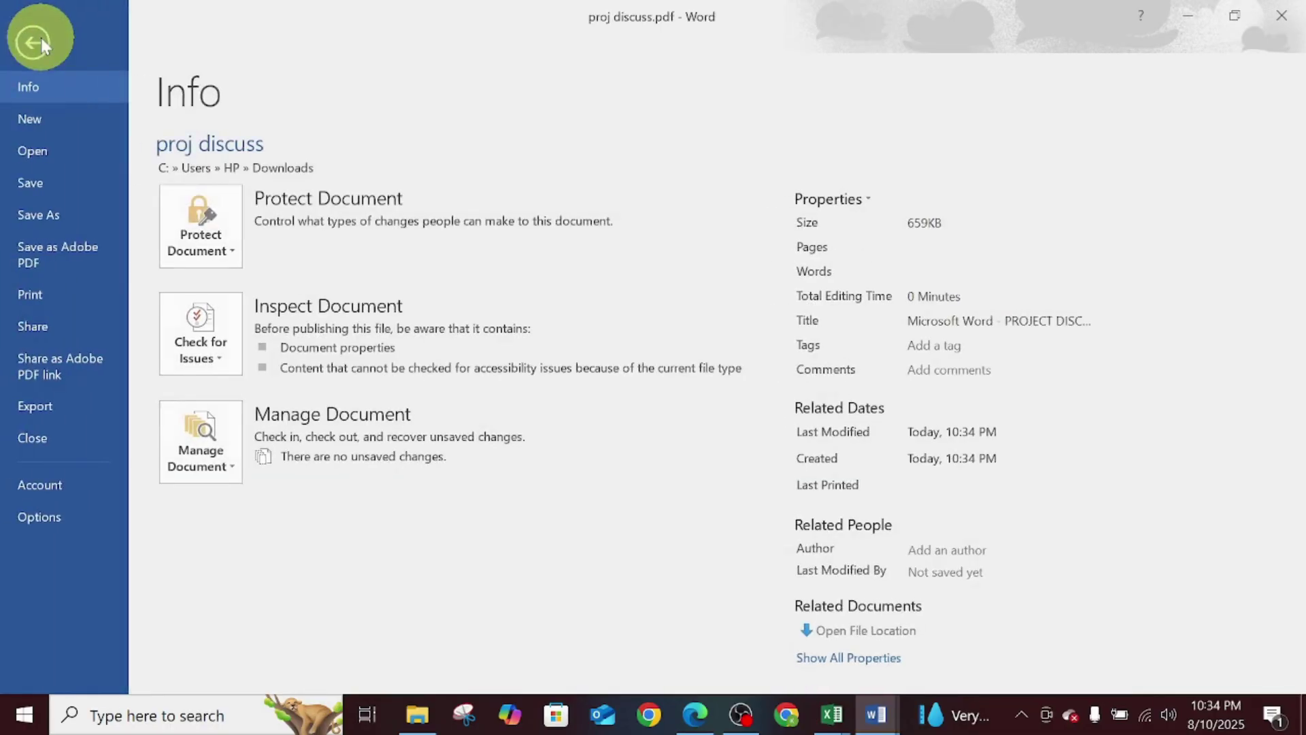
{"action": "left_click", "coordinate": [68, 209]}
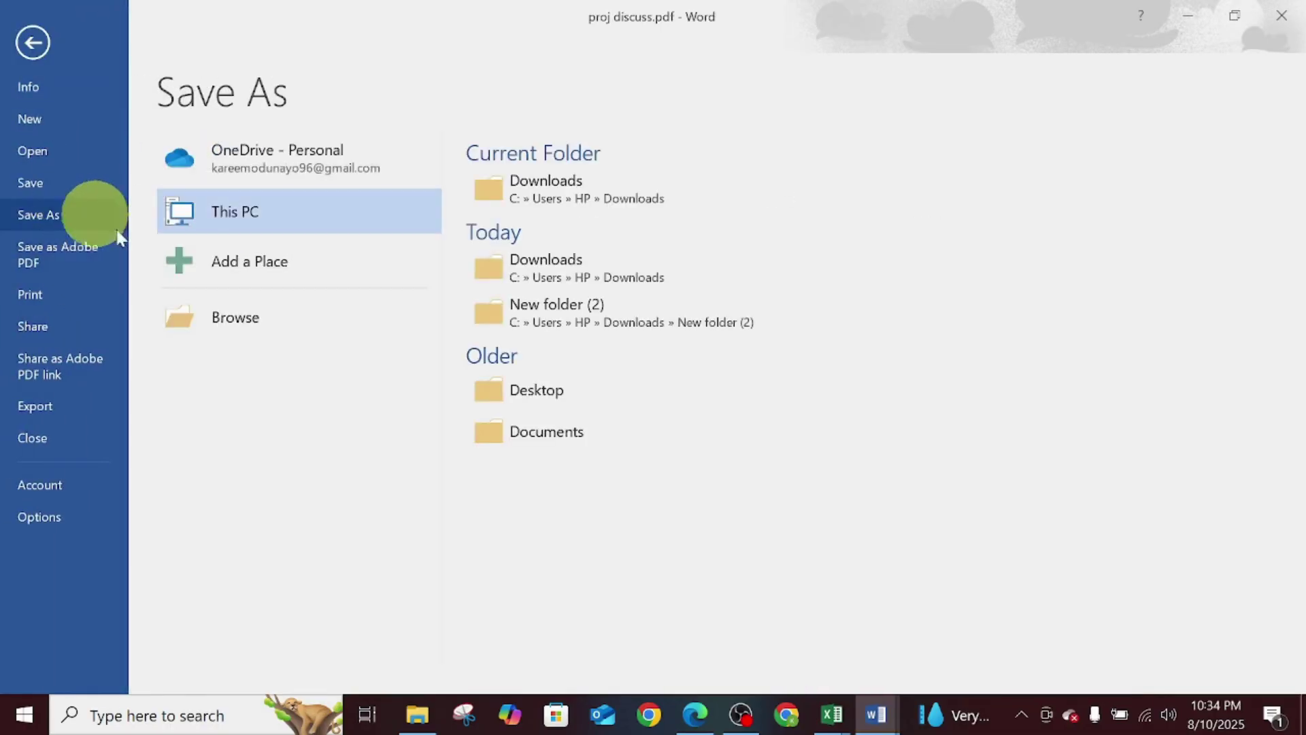
{"action": "left_click", "coordinate": [204, 317]}
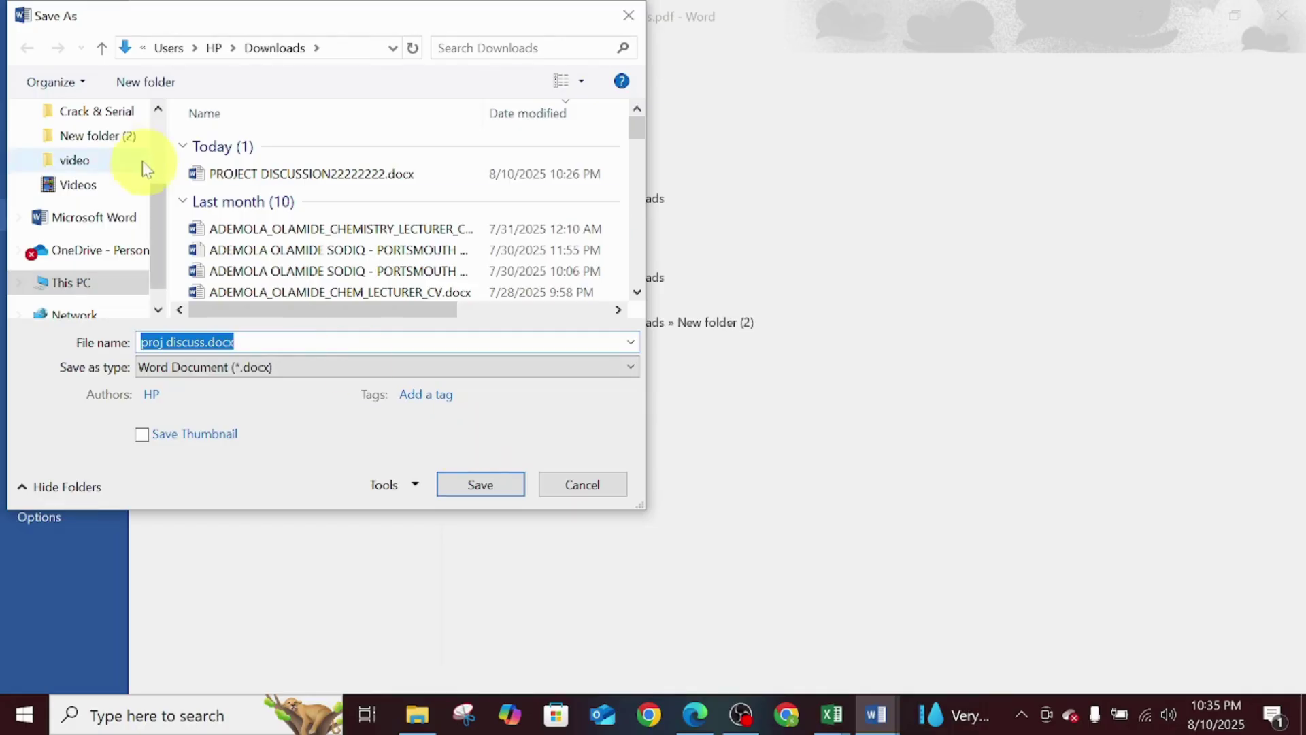
{"action": "scroll", "coordinate": [163, 145], "scroll_direction": "up", "scroll_amount": 3}
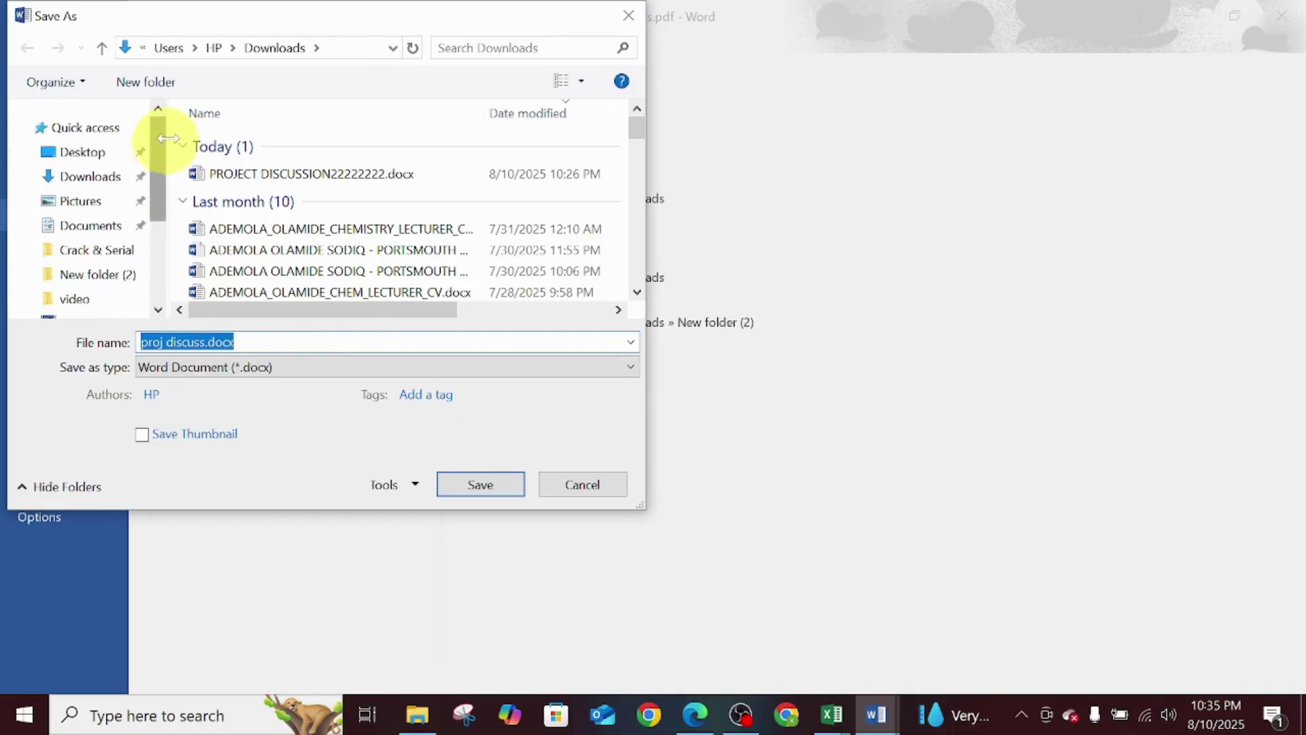
{"action": "left_click", "coordinate": [115, 182]}
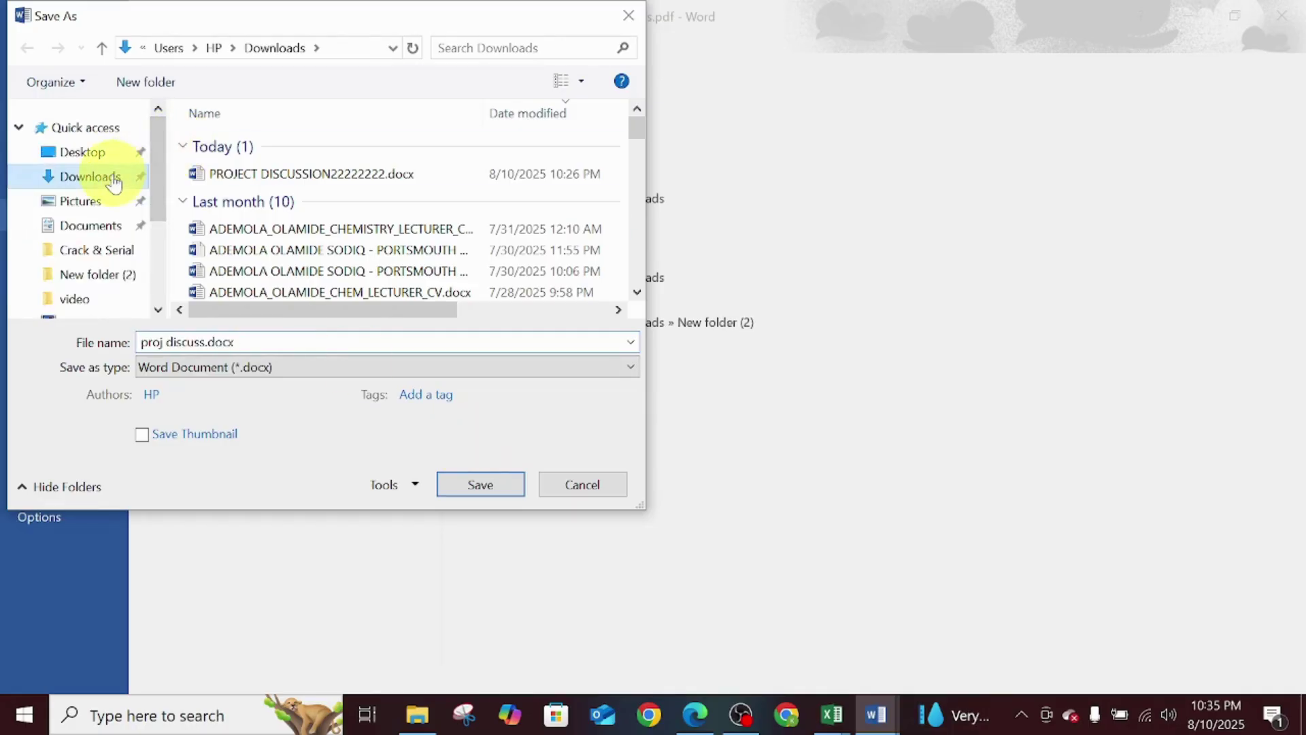
{"action": "left_click", "coordinate": [481, 483]}
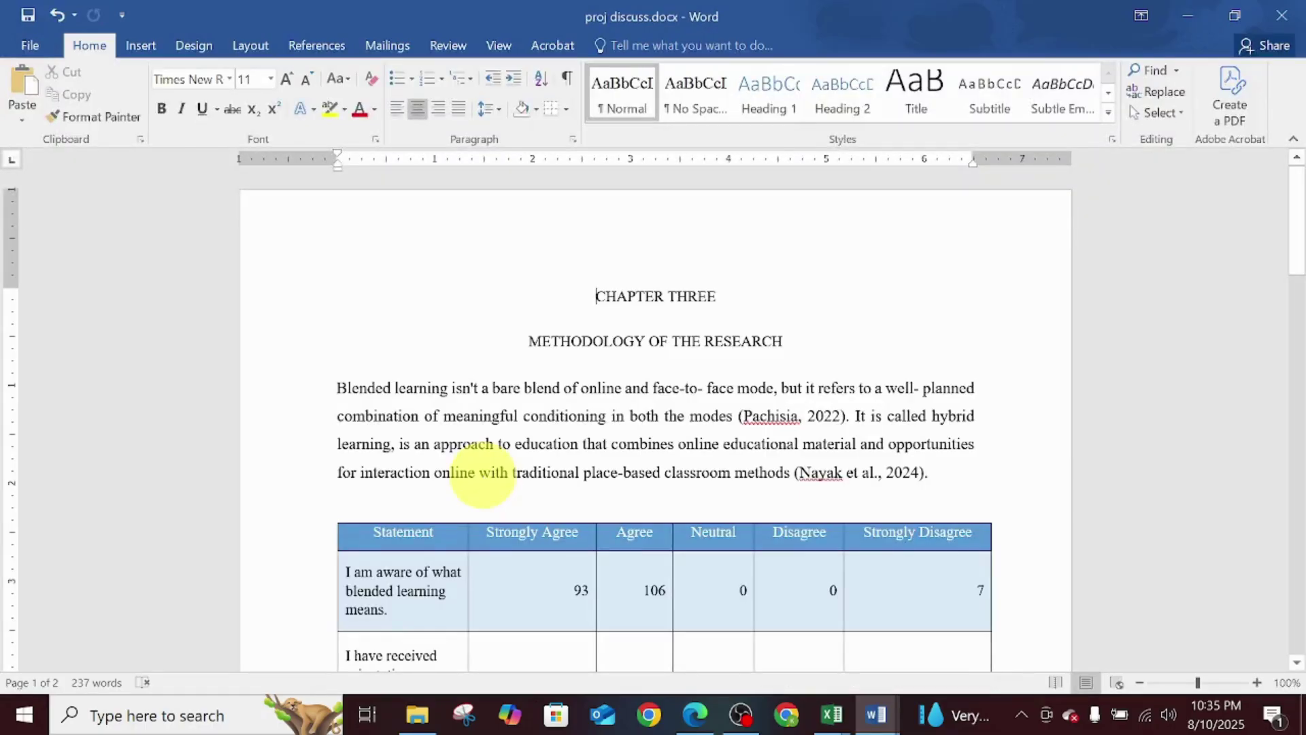